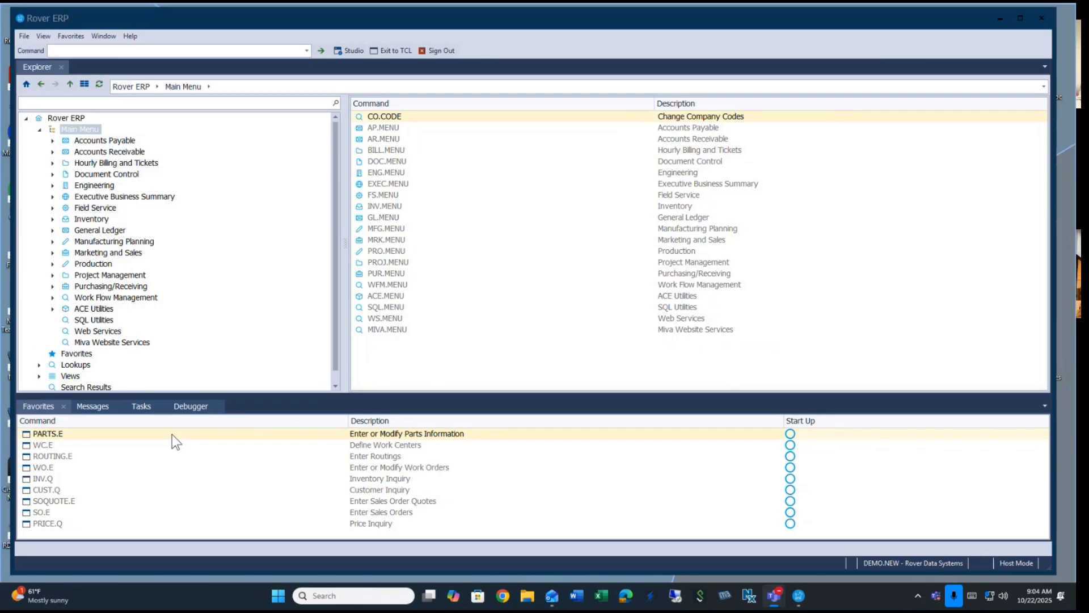
Open part 110-51-52-C in Parts Master Entry, review its Material Control settings, and close the form
{"action": "double_click", "coordinate": [172, 434]}
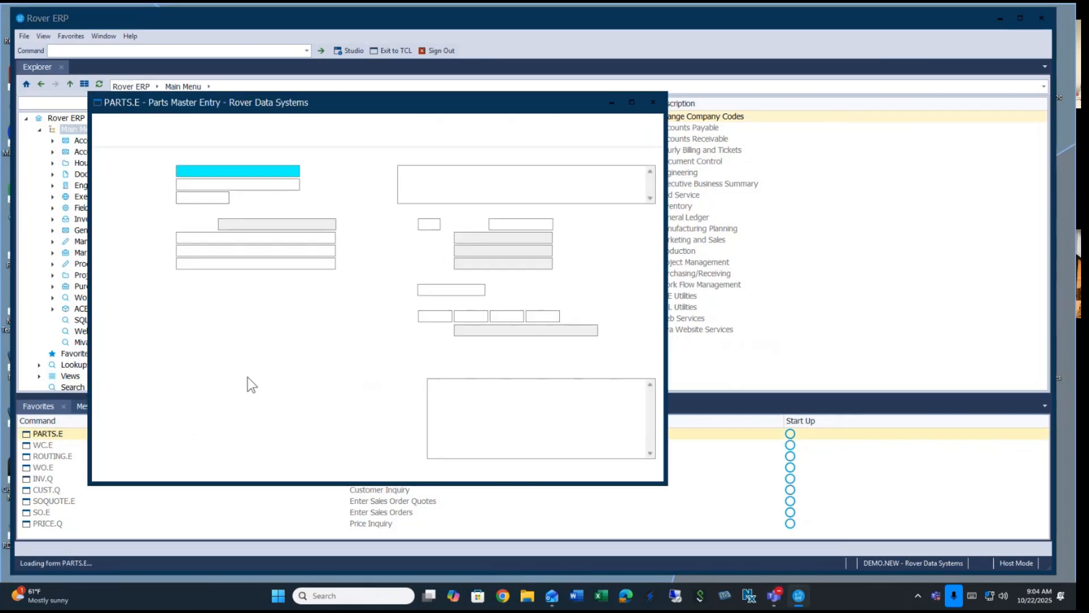
{"action": "type", "text": "110-5"}
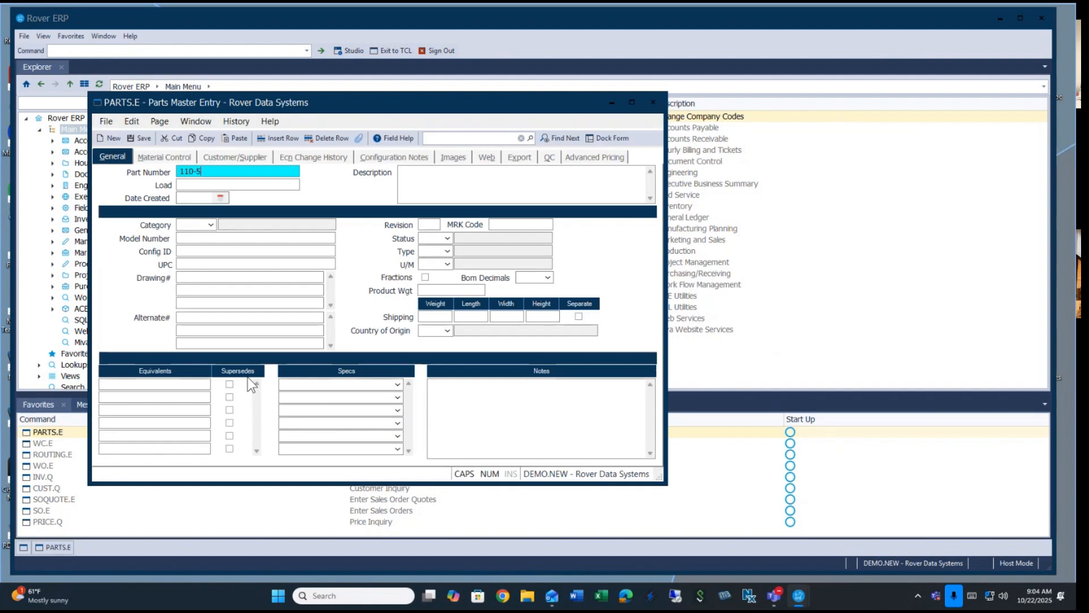
{"action": "type", "text": "1-52-C"}
{"action": "key", "text": "Return"}
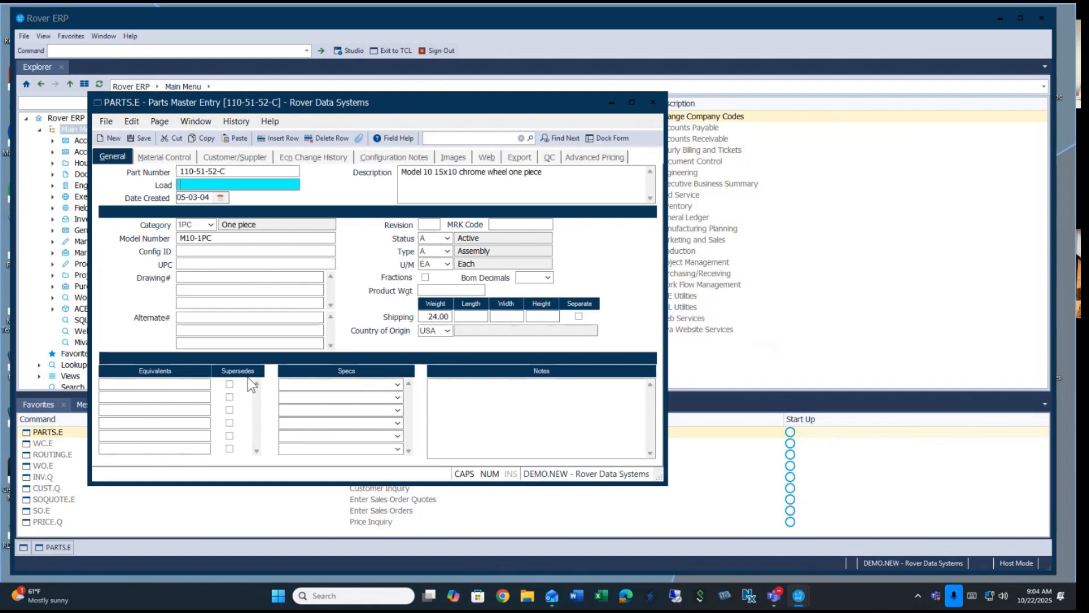
{"action": "left_click", "coordinate": [169, 160]}
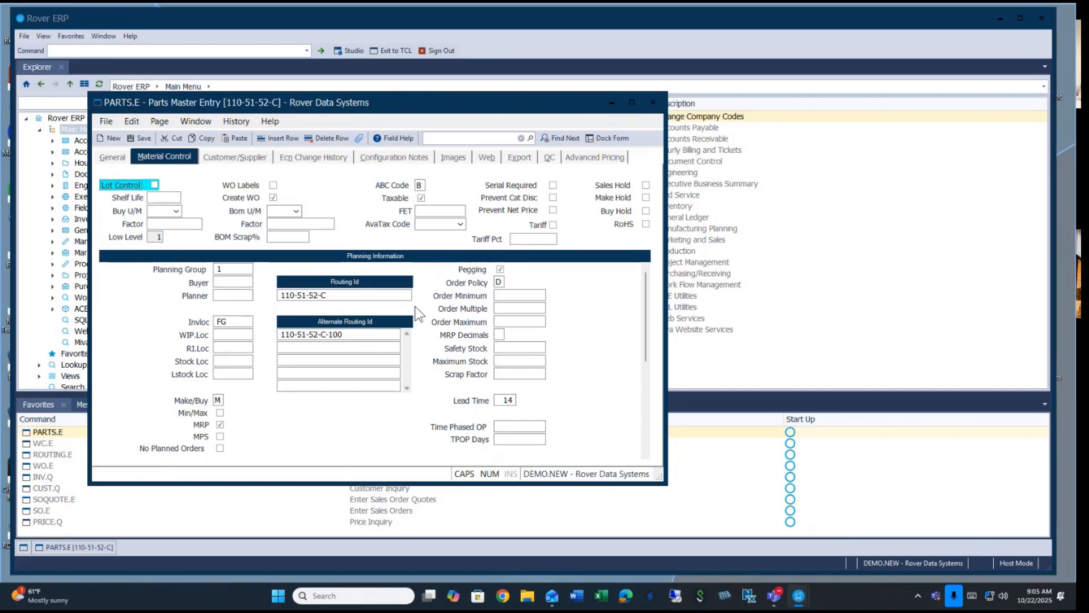
{"action": "left_click", "coordinate": [653, 102]}
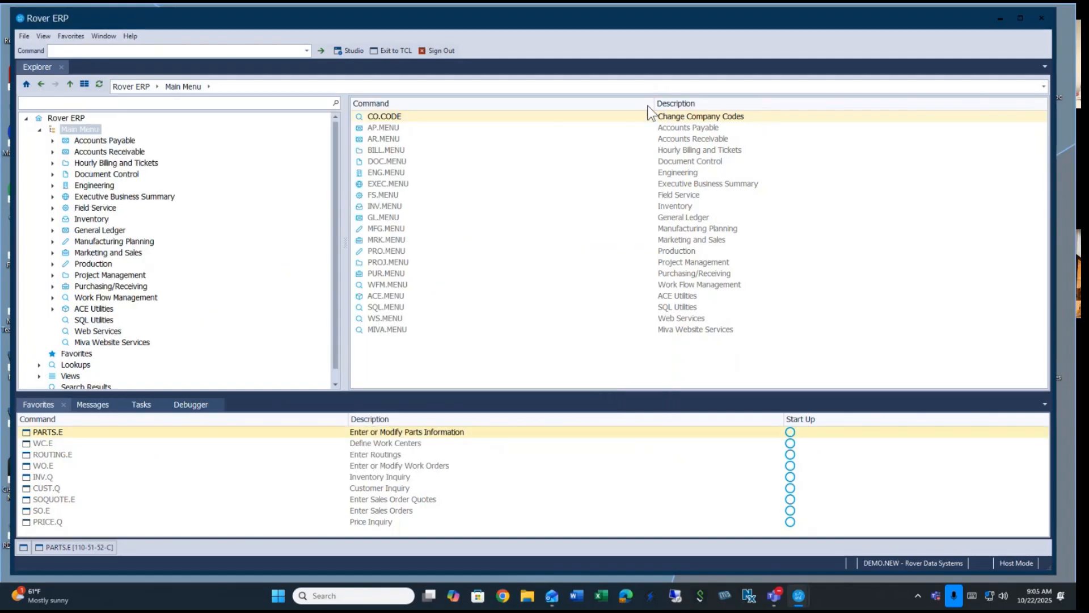
Open work center MFG in Work Center Entry and review the dates and hours of its capacity entries
{"action": "double_click", "coordinate": [43, 446]}
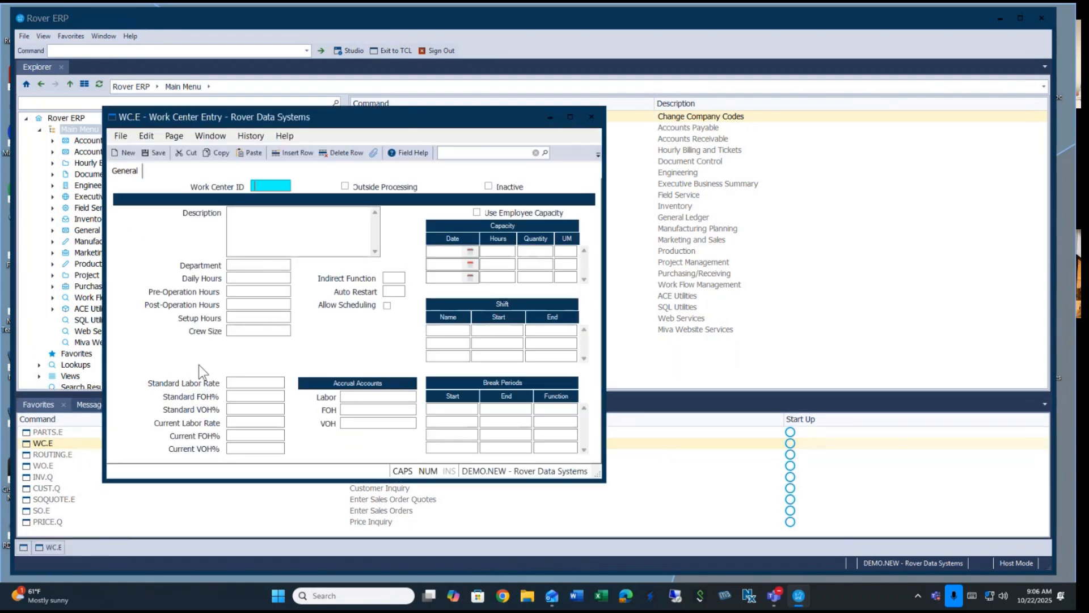
{"action": "type", "text": "MFG"}
{"action": "key", "text": "Return"}
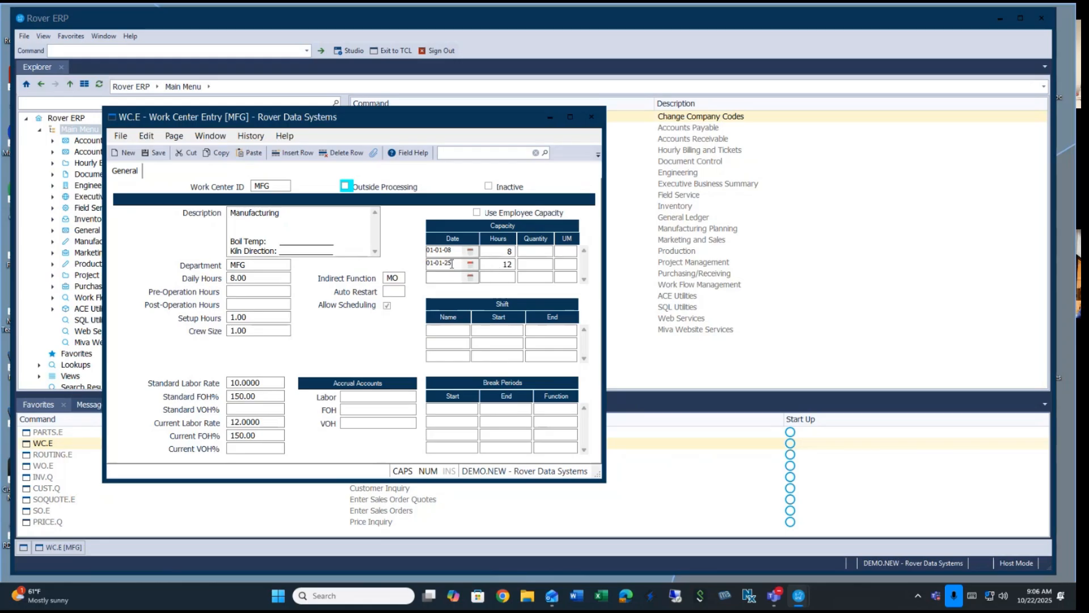
{"action": "left_click", "coordinate": [502, 252]}
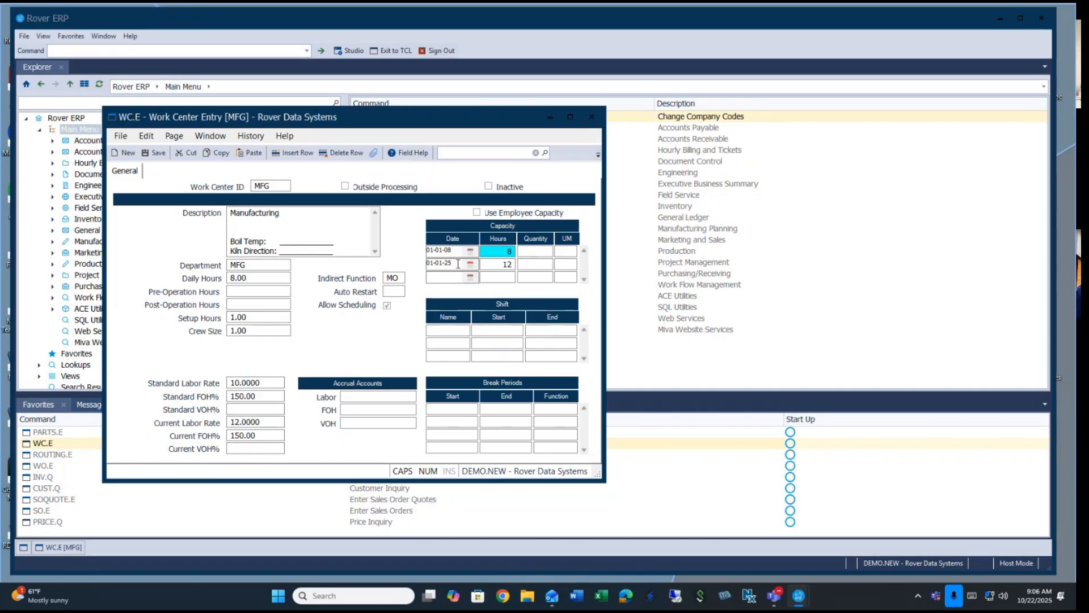
{"action": "left_click", "coordinate": [502, 264]}
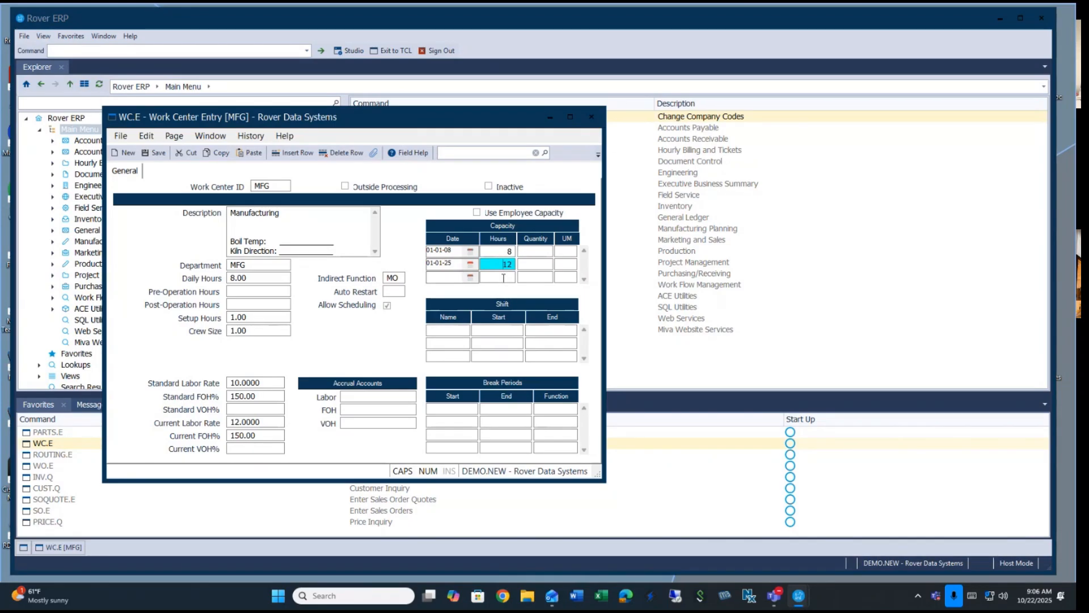
{"action": "left_click", "coordinate": [457, 250]}
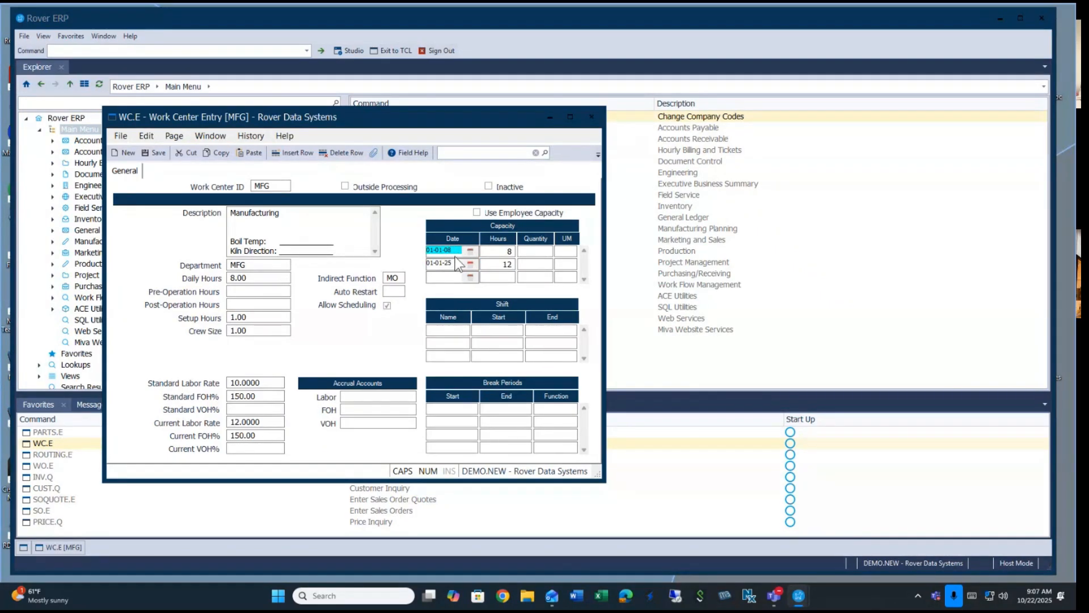
{"action": "left_click", "coordinate": [456, 263]}
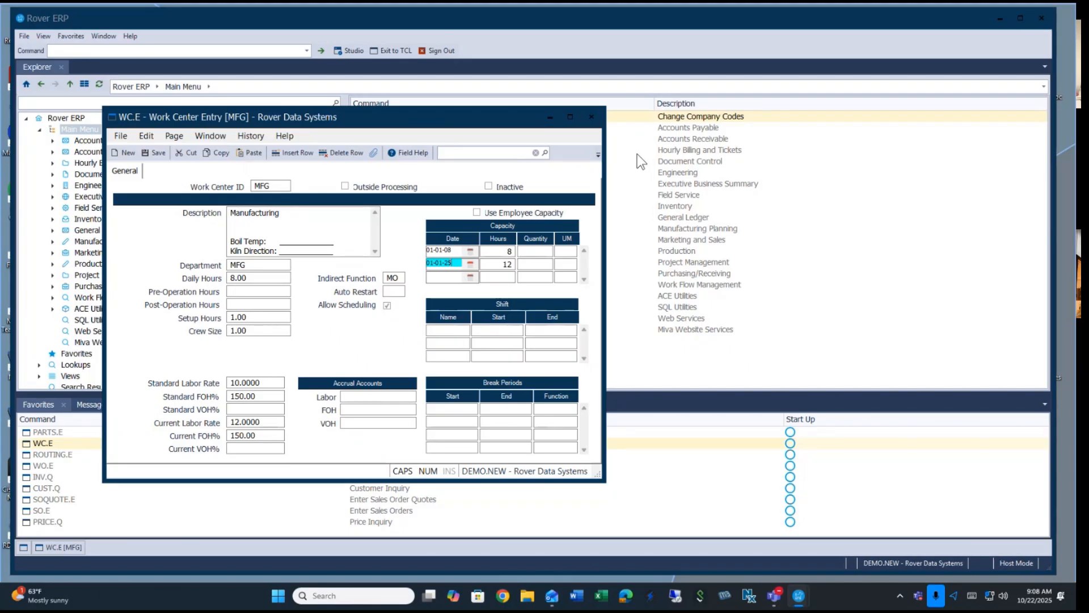
Check the field help for the work center's Allow Scheduling option, then close the Work Center Entry form
{"action": "right_click", "coordinate": [386, 304]}
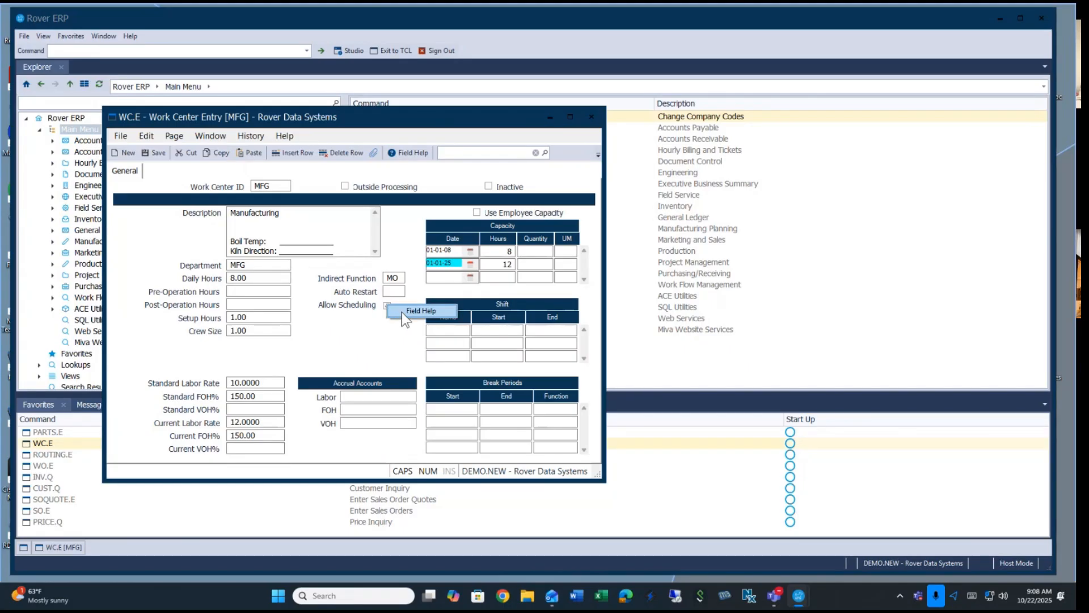
{"action": "left_click", "coordinate": [403, 312]}
{"action": "left_click", "coordinate": [451, 327]}
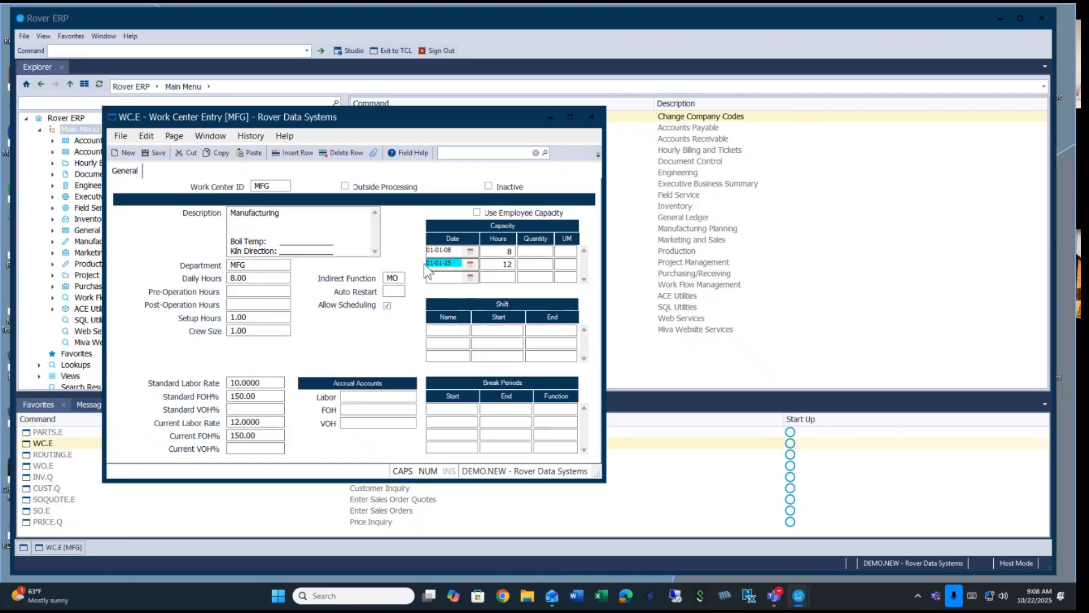
{"action": "left_click", "coordinate": [592, 118]}
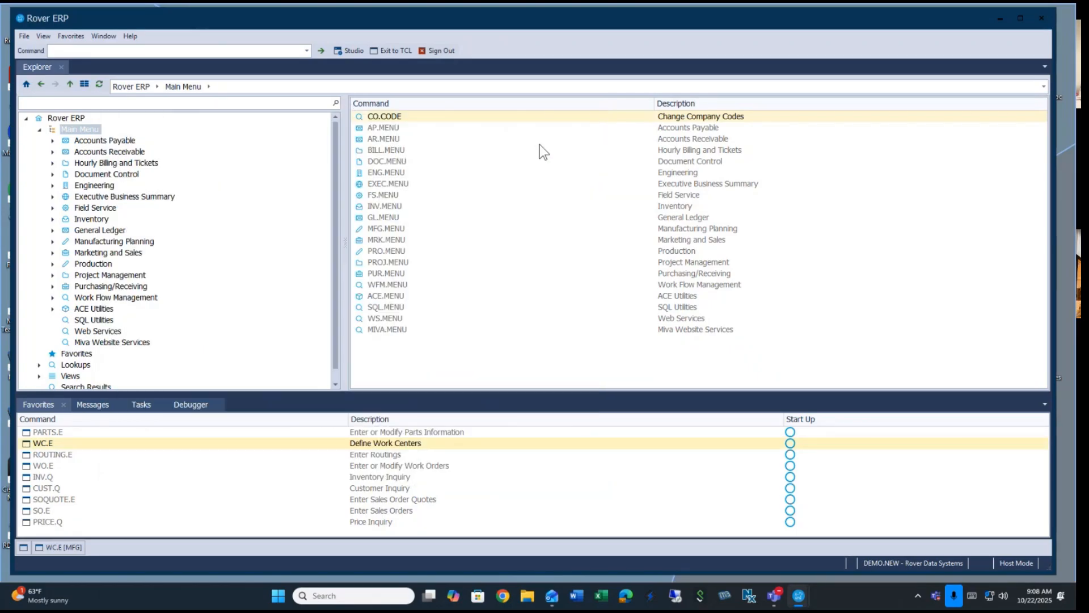
Open routing 110-51-52-C in Routing Entry and review the lot size and the Stockroom operation's setup and run hours
{"action": "double_click", "coordinate": [60, 458]}
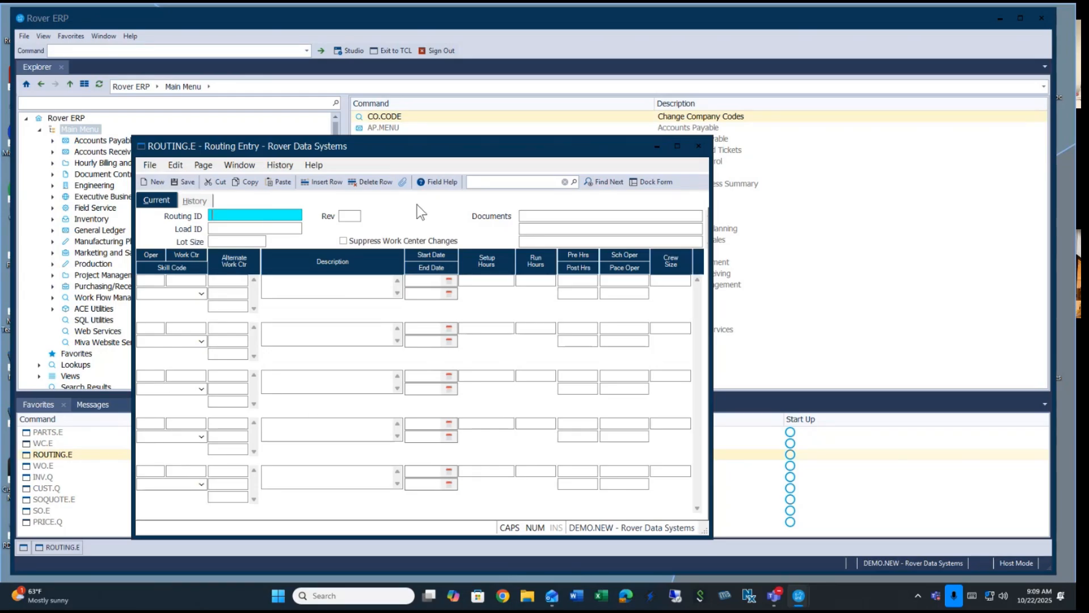
{"action": "type", "text": "110-51-52-C"}
{"action": "key", "text": "Return"}
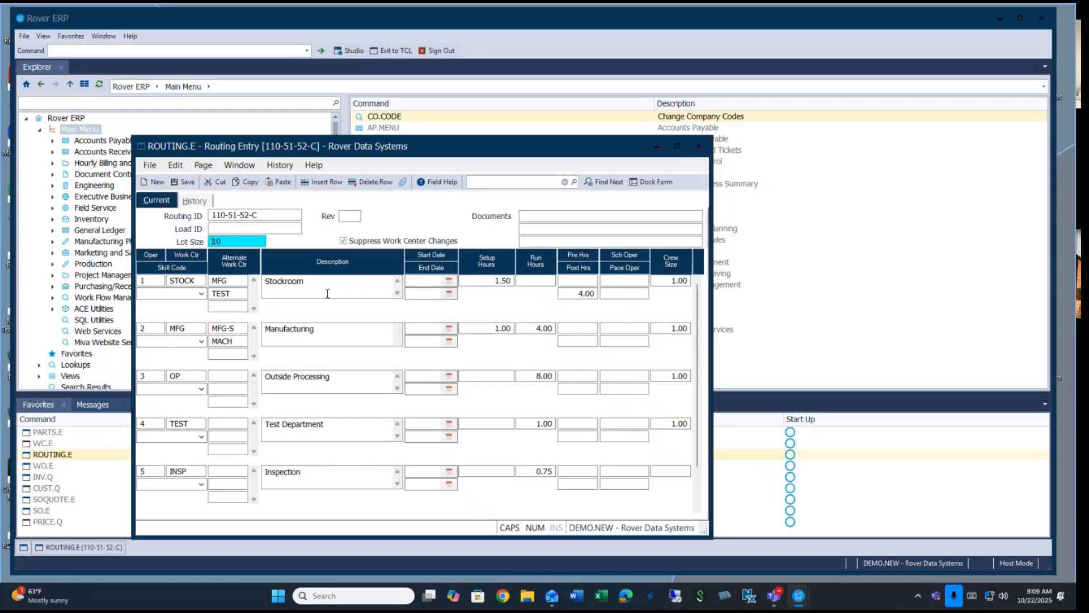
{"action": "left_click", "coordinate": [486, 281]}
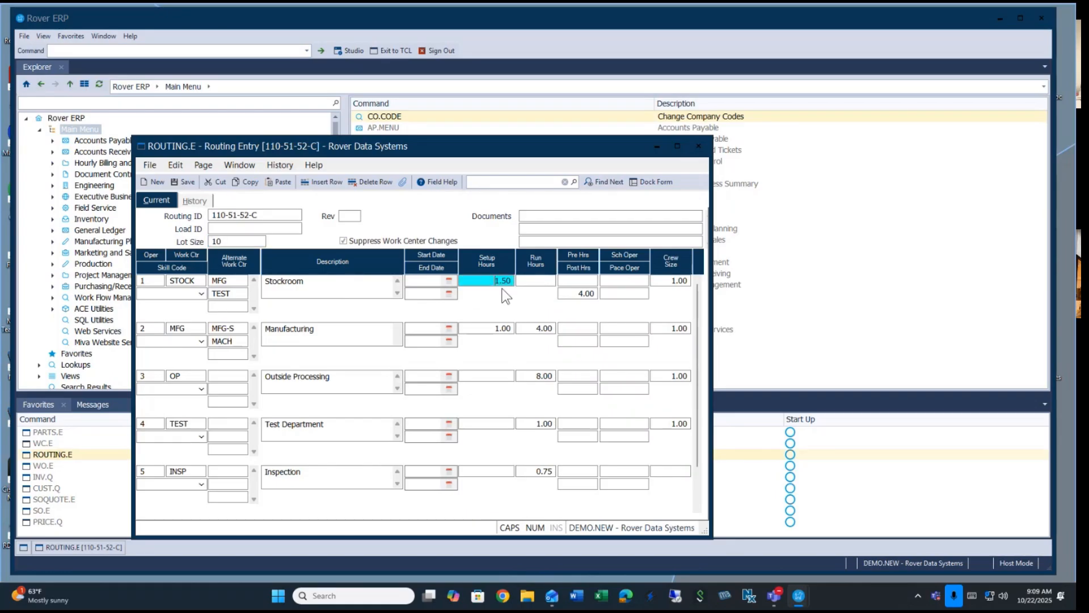
{"action": "left_click", "coordinate": [548, 281]}
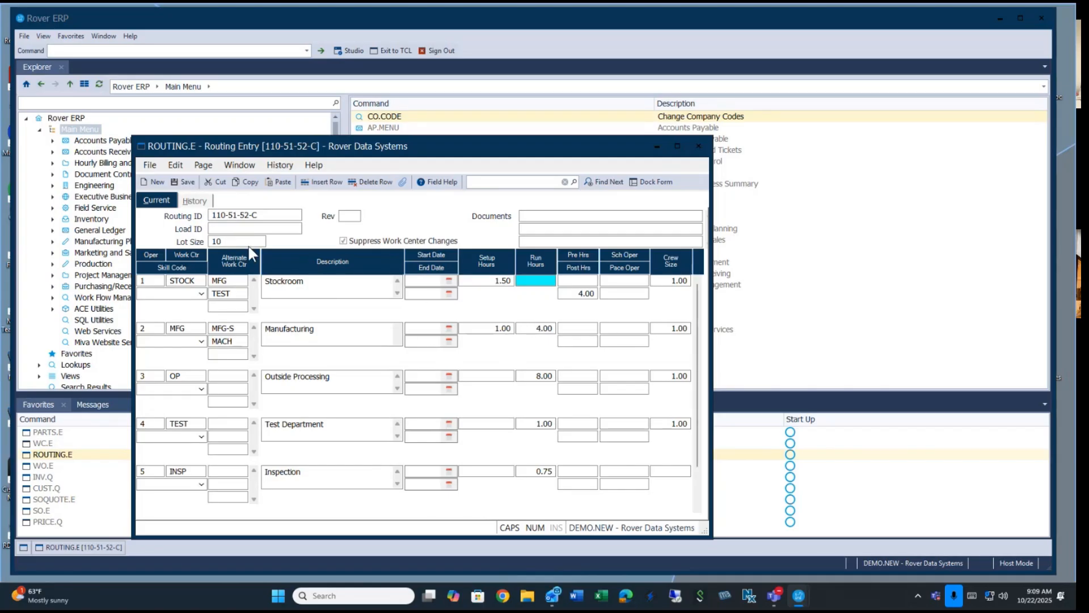
{"action": "left_click", "coordinate": [224, 242]}
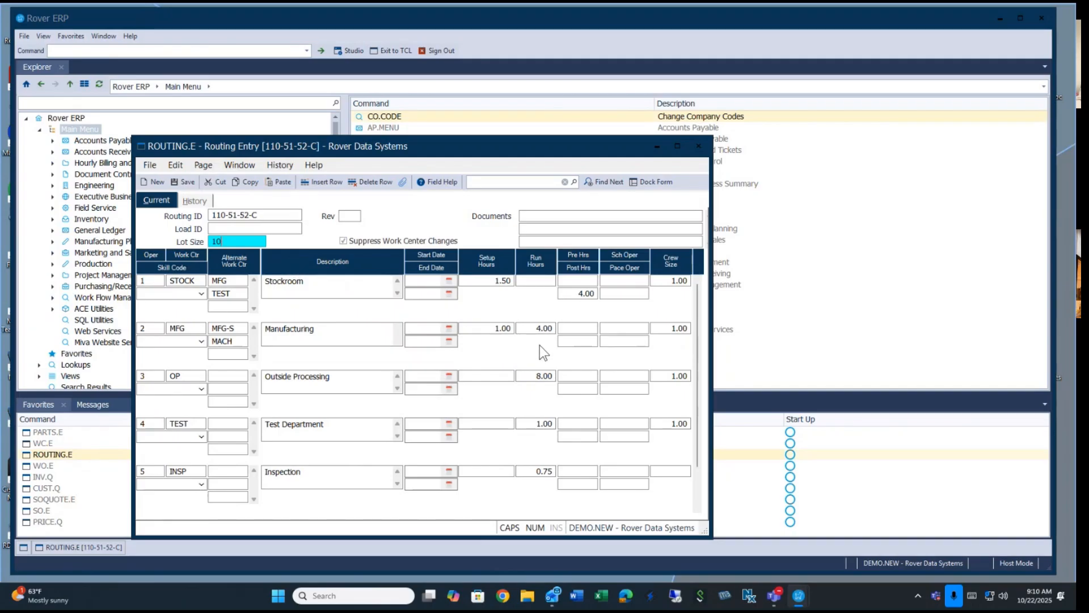
Compare the Manufacturing and Outside Processing run hours with the lot size, and check the Stockroom operation's pre and post hours
{"action": "left_click", "coordinate": [536, 329]}
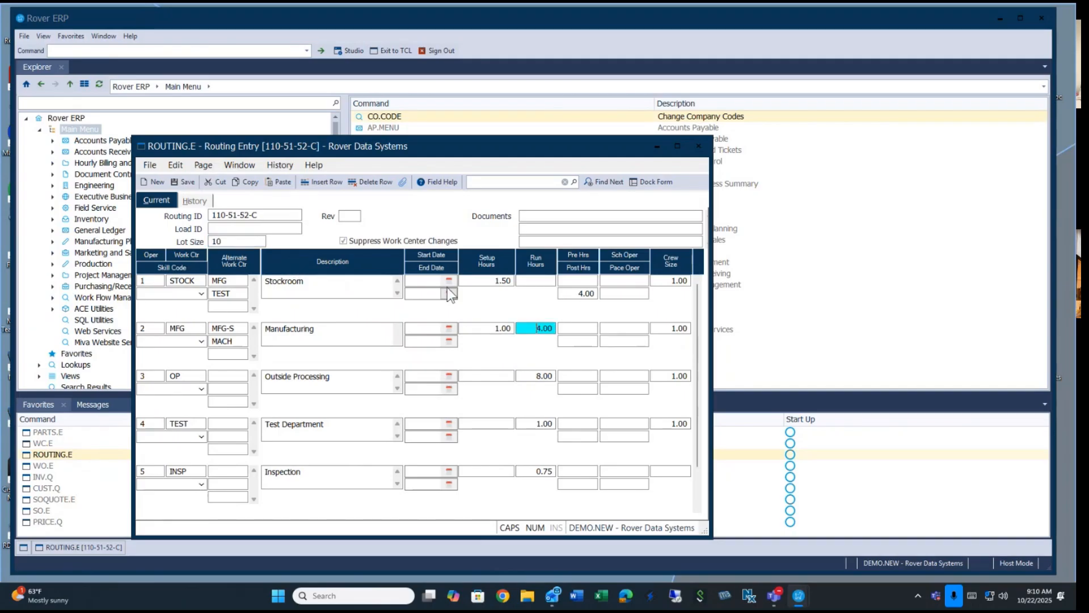
{"action": "left_click", "coordinate": [227, 241]}
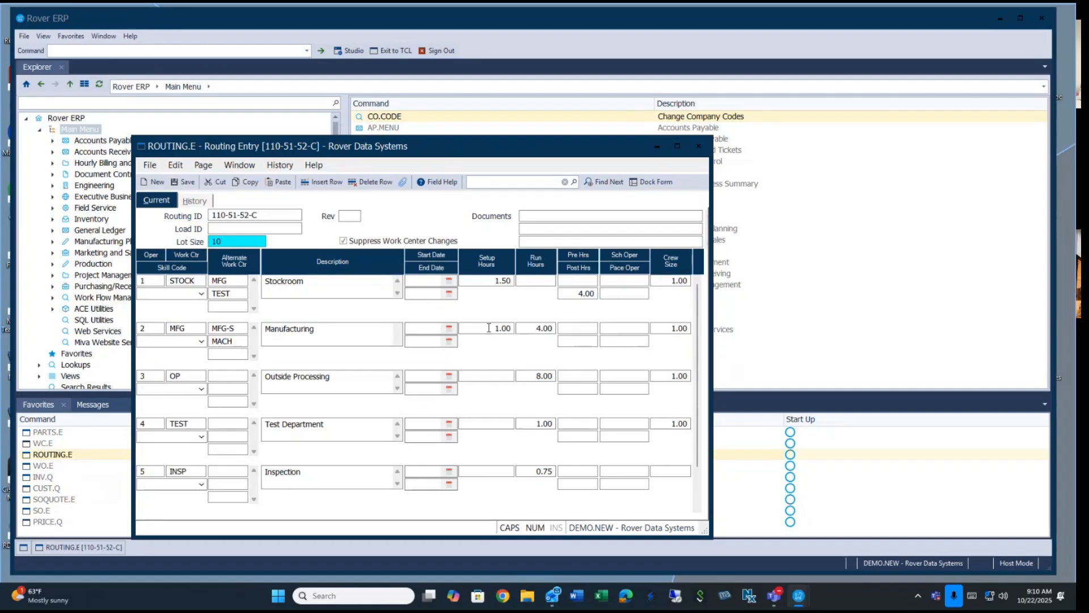
{"action": "left_click", "coordinate": [538, 377]}
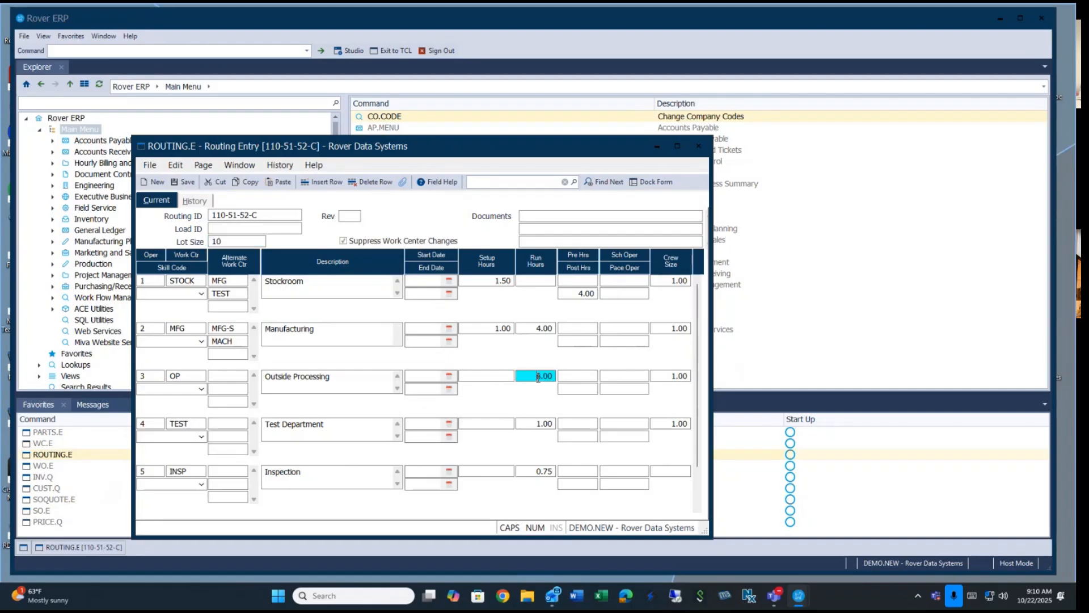
{"action": "left_click", "coordinate": [498, 404]}
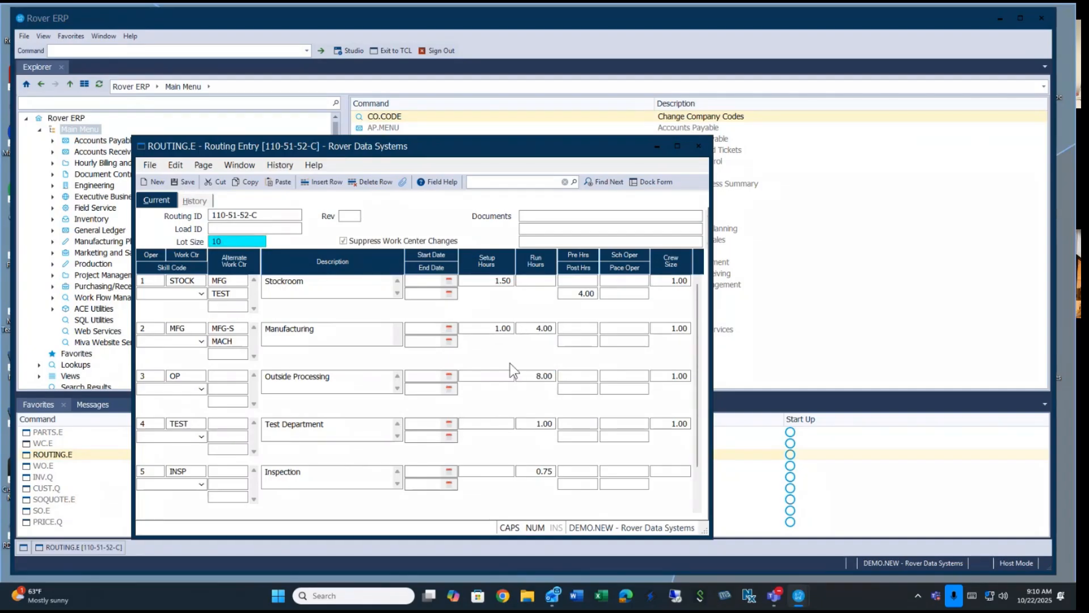
{"action": "left_click", "coordinate": [493, 332]}
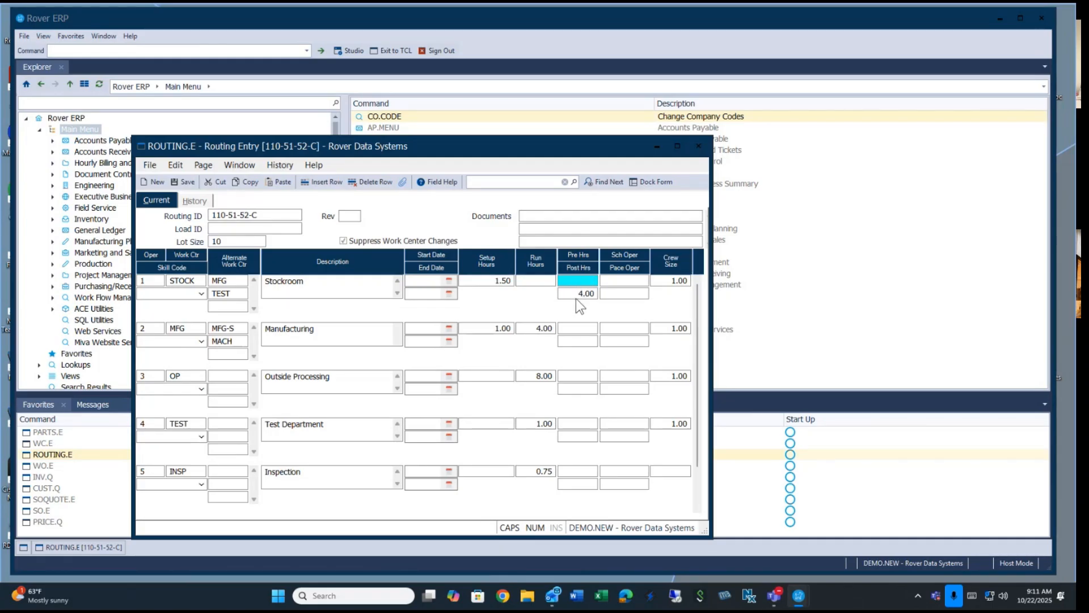
{"action": "left_click", "coordinate": [577, 295]}
Browse the work center selection list for the Stockroom operation and cancel without choosing another
{"action": "left_click", "coordinate": [234, 280]}
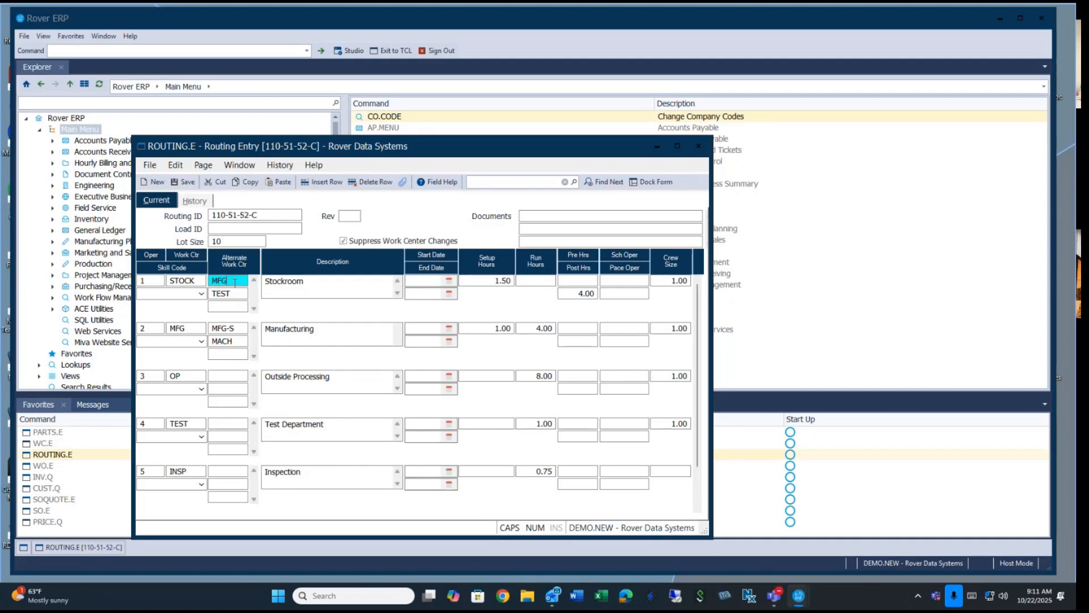
{"action": "left_click", "coordinate": [194, 281]}
{"action": "right_click", "coordinate": [195, 281]}
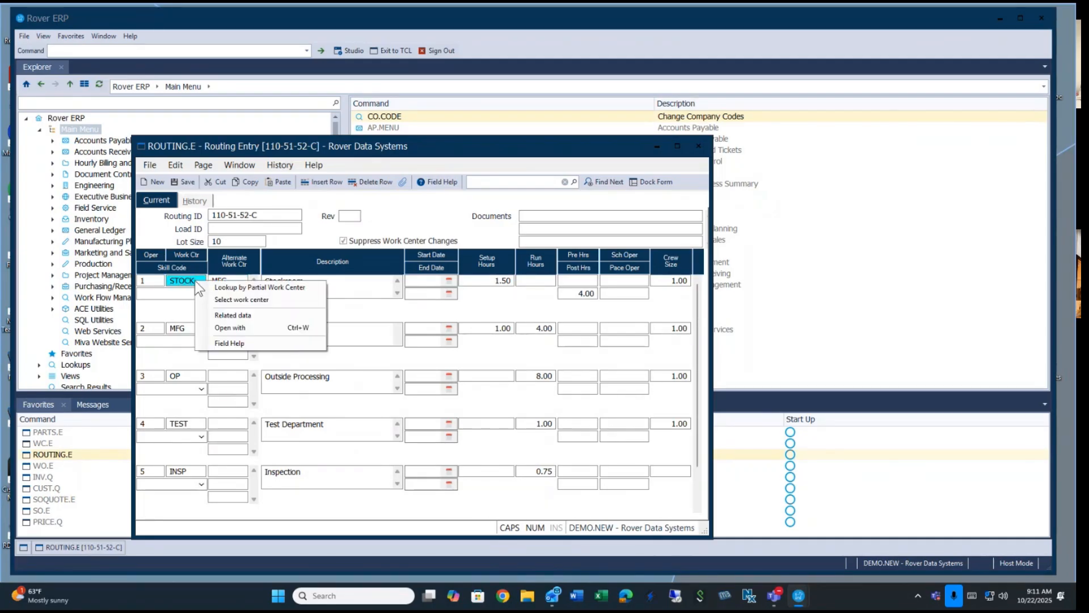
{"action": "left_click", "coordinate": [206, 299]}
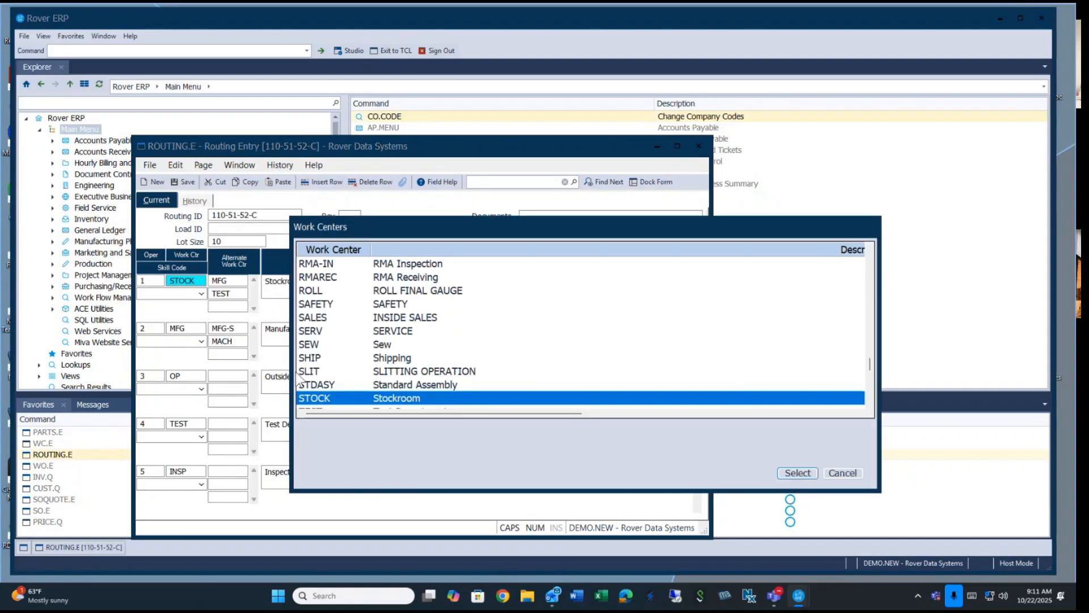
{"action": "left_click", "coordinate": [843, 474]}
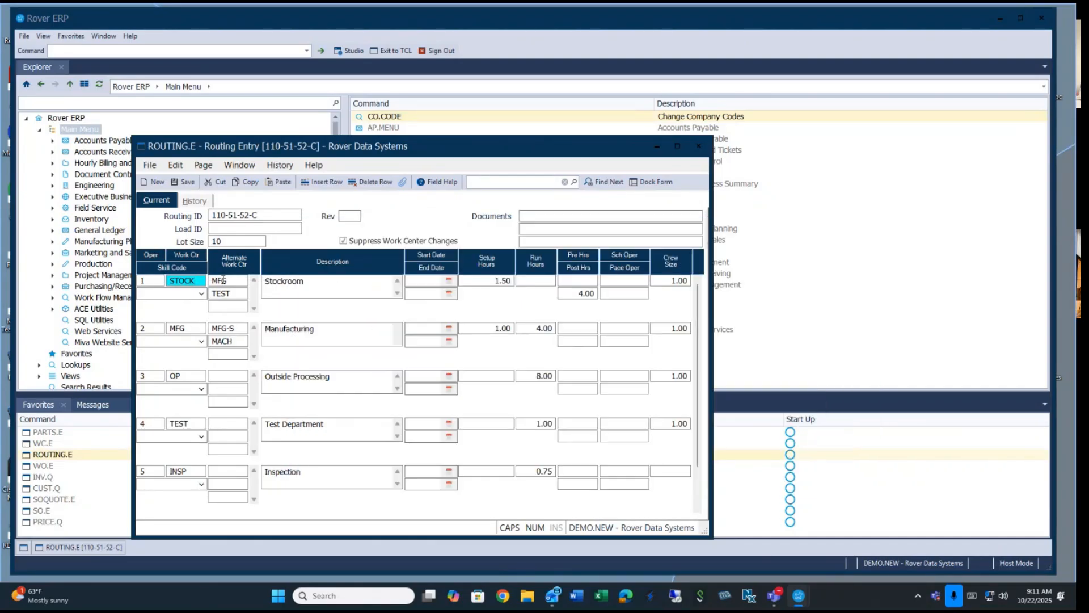
Examine the Stockroom operation's primary work center and its alternates MFG and TEST, plus the Suppress Work Center Changes option
{"action": "left_click", "coordinate": [238, 281]}
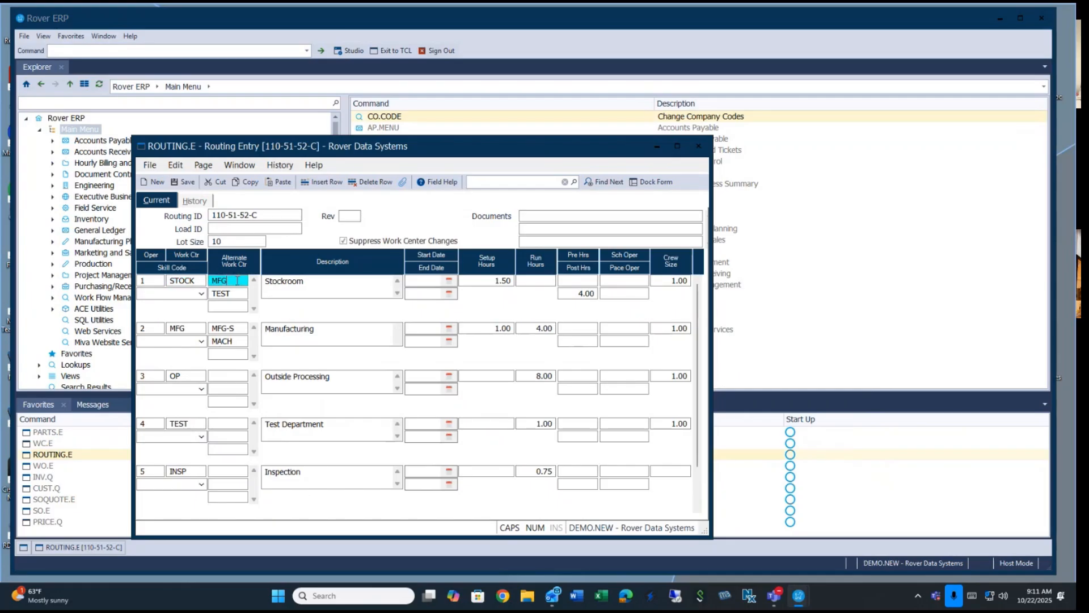
{"action": "left_click", "coordinate": [236, 294]}
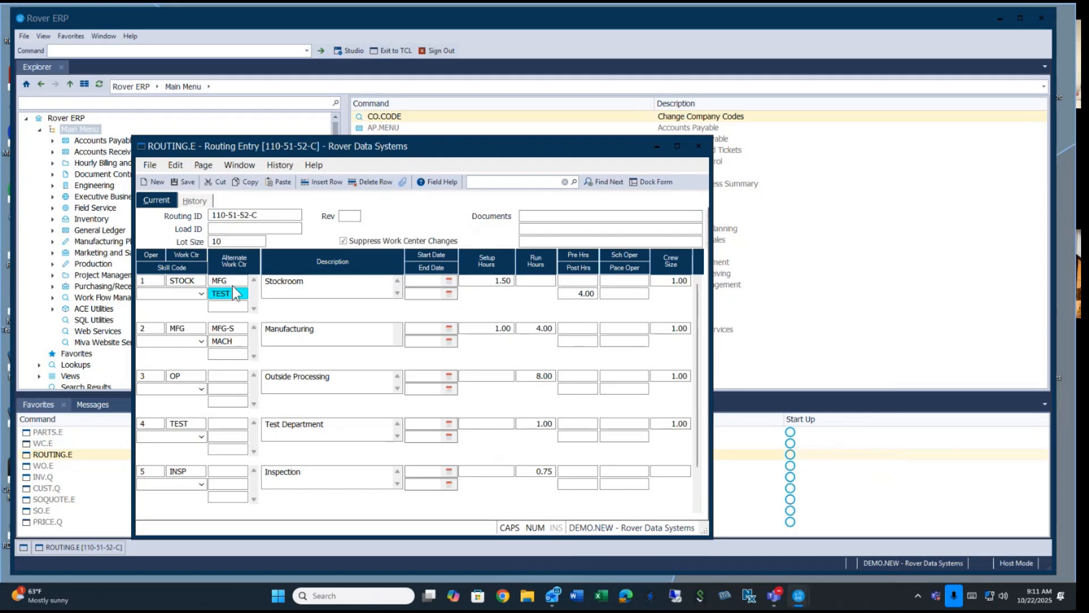
{"action": "left_click", "coordinate": [193, 281]}
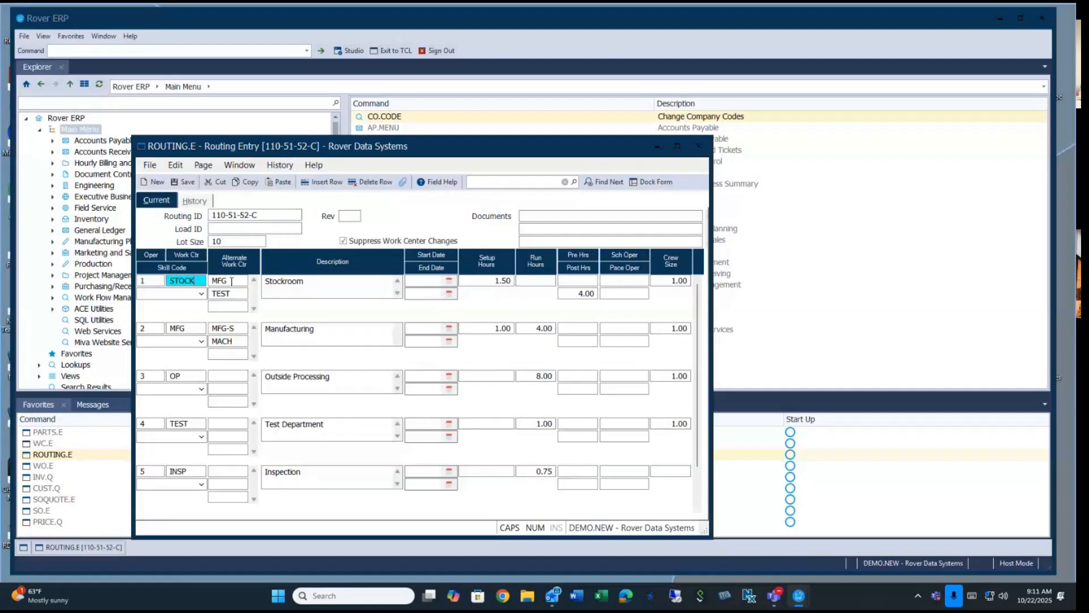
{"action": "left_click", "coordinate": [232, 281]}
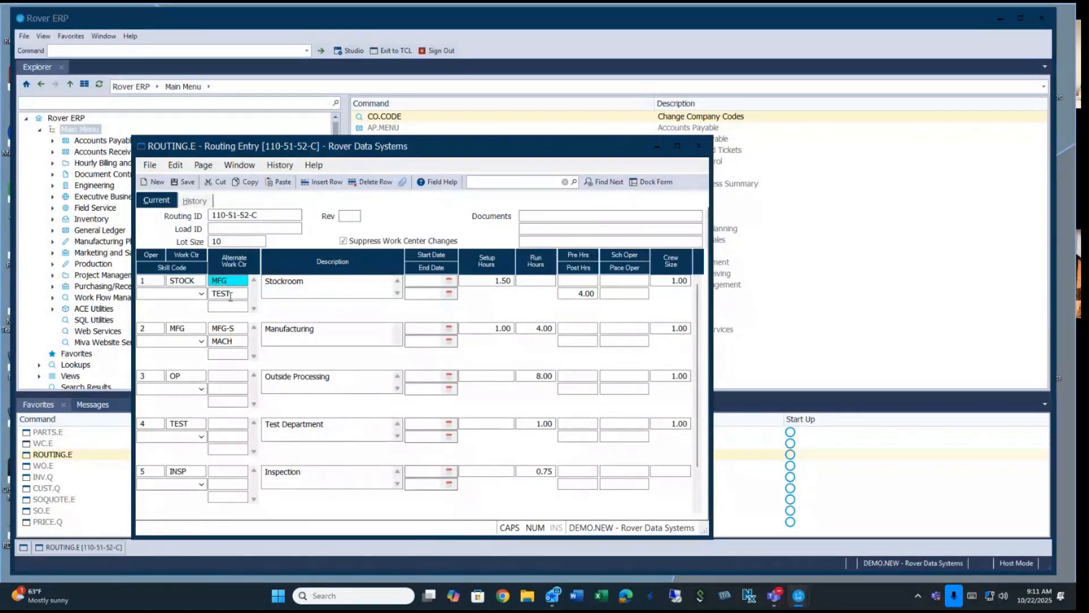
{"action": "left_click", "coordinate": [231, 296]}
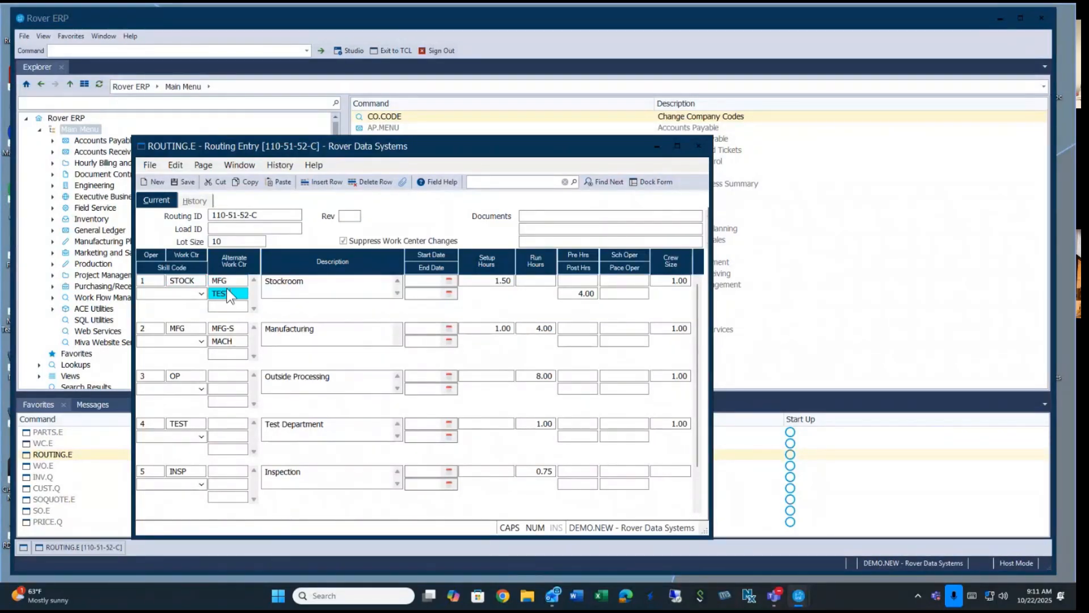
{"action": "left_click", "coordinate": [228, 281]}
{"action": "left_click", "coordinate": [228, 288]}
{"action": "left_click", "coordinate": [235, 282]}
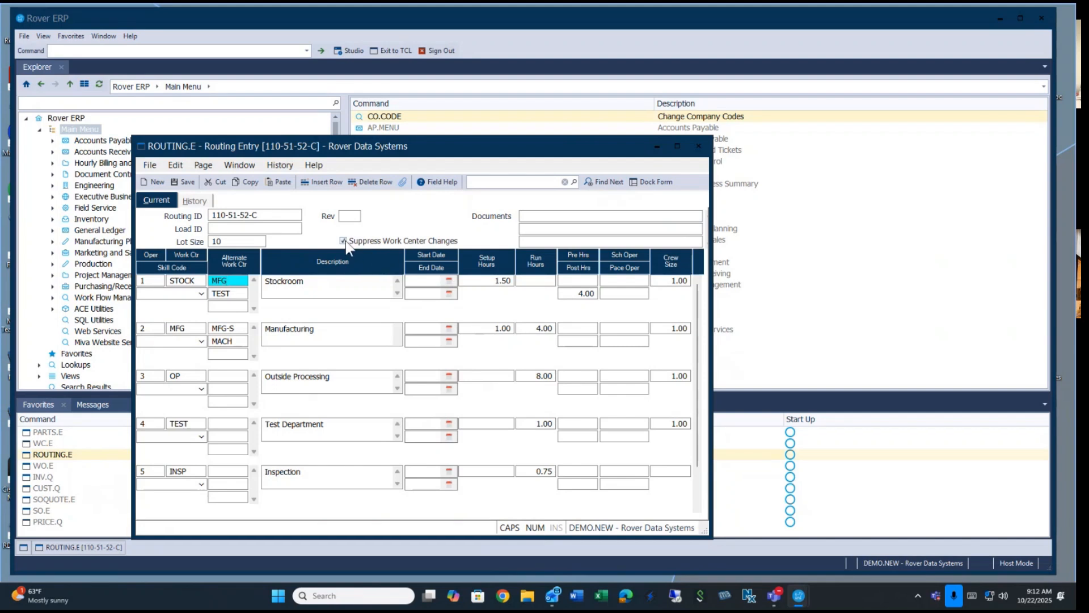
{"action": "left_click", "coordinate": [346, 242]}
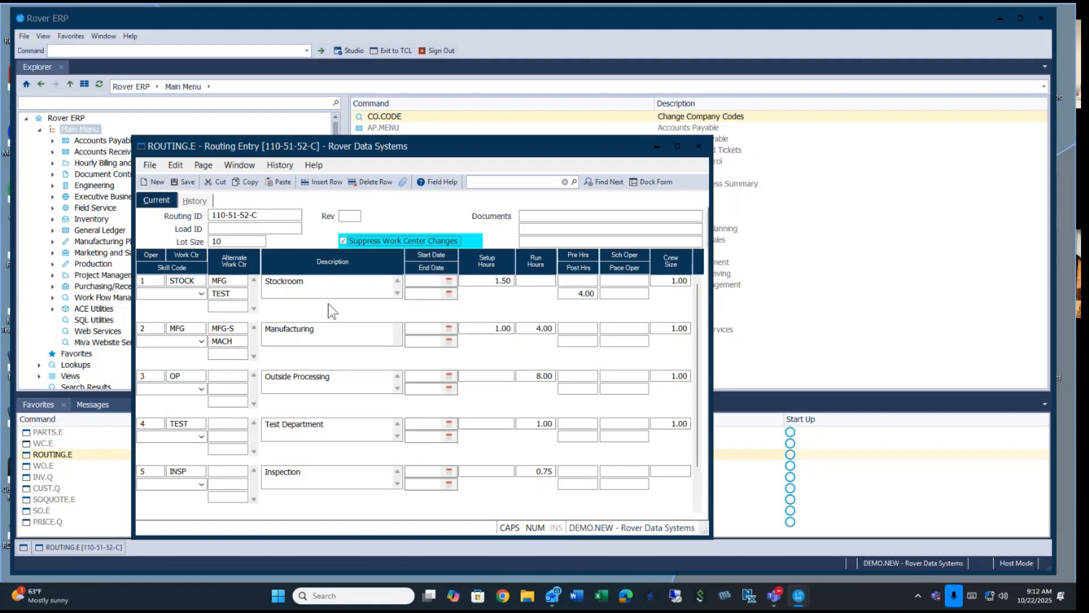
Close the routing record without saving changes and open Work Order Entry
{"action": "left_click", "coordinate": [698, 146]}
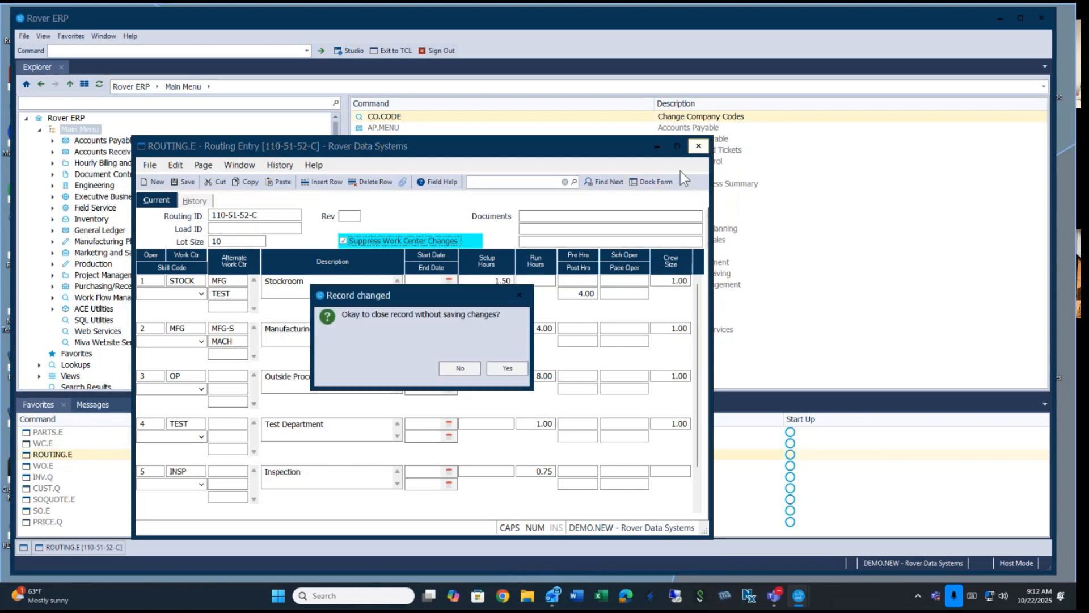
{"action": "left_click", "coordinate": [512, 365]}
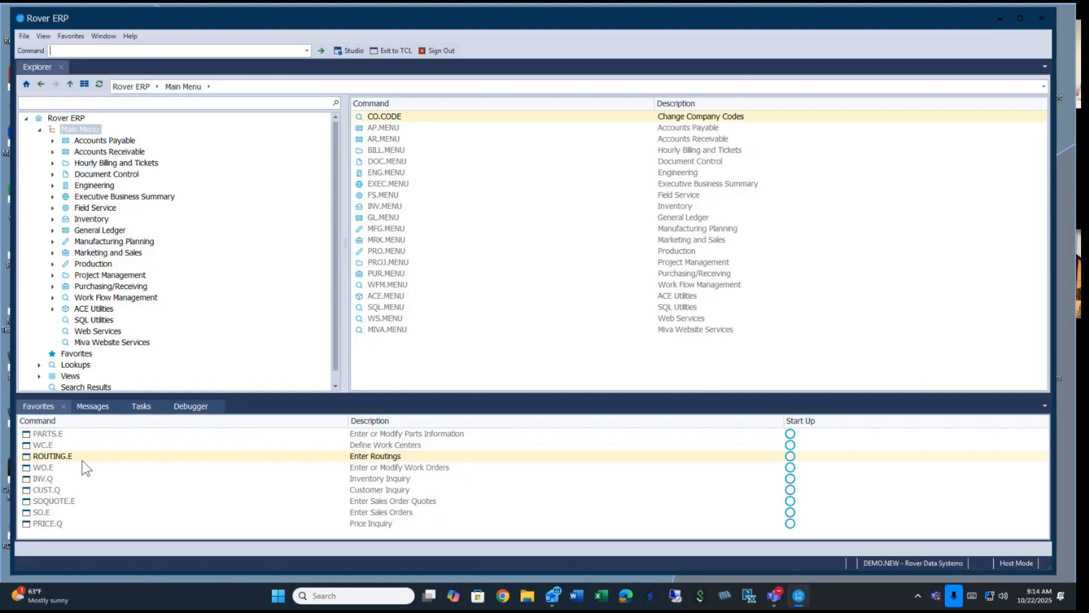
{"action": "double_click", "coordinate": [52, 470]}
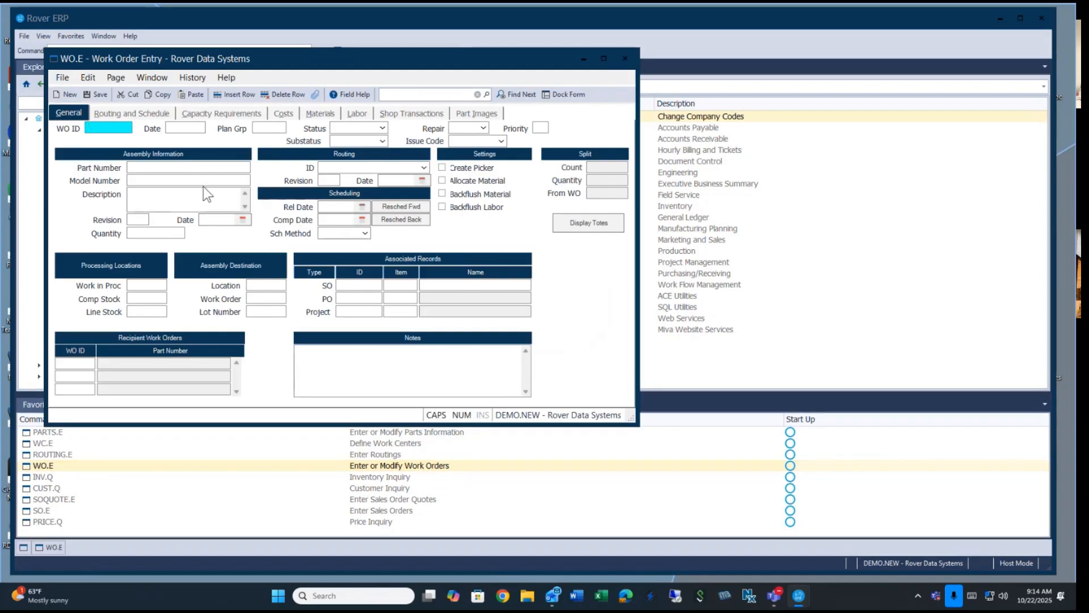
Start a new work order with a blank ID, accepting the default date 10-22-25, planning group 1 and Released status
{"action": "key", "text": "Tab"}
{"action": "key", "text": "Tab"}
{"action": "key", "text": "Tab"}
{"action": "key", "text": "Tab"}
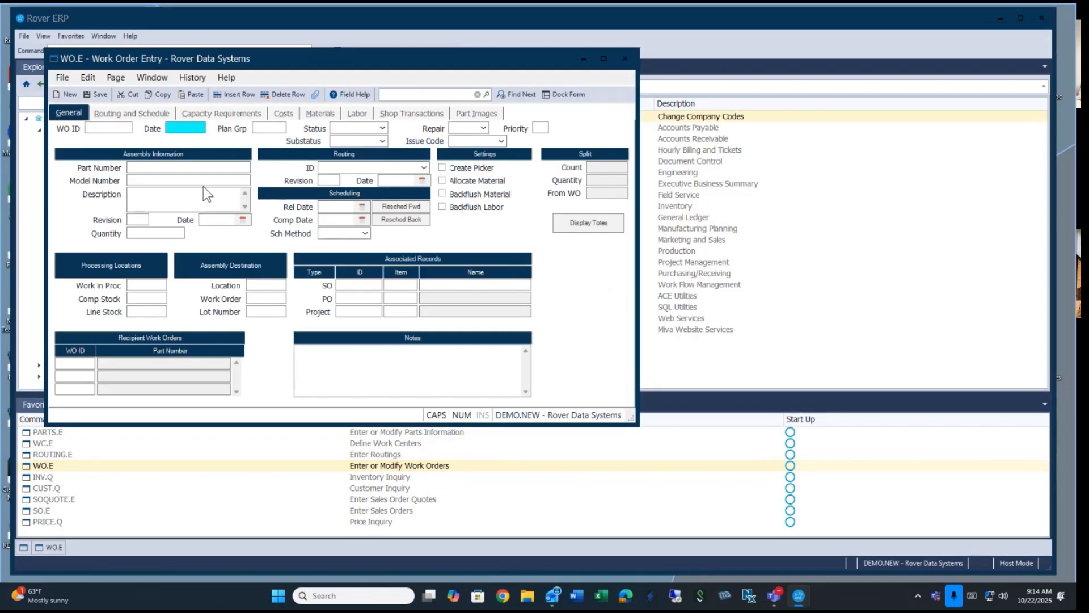
{"action": "key", "text": "Tab"}
{"action": "key", "text": "Tab"}
{"action": "key", "text": "Tab"}
{"action": "key", "text": "Tab"}
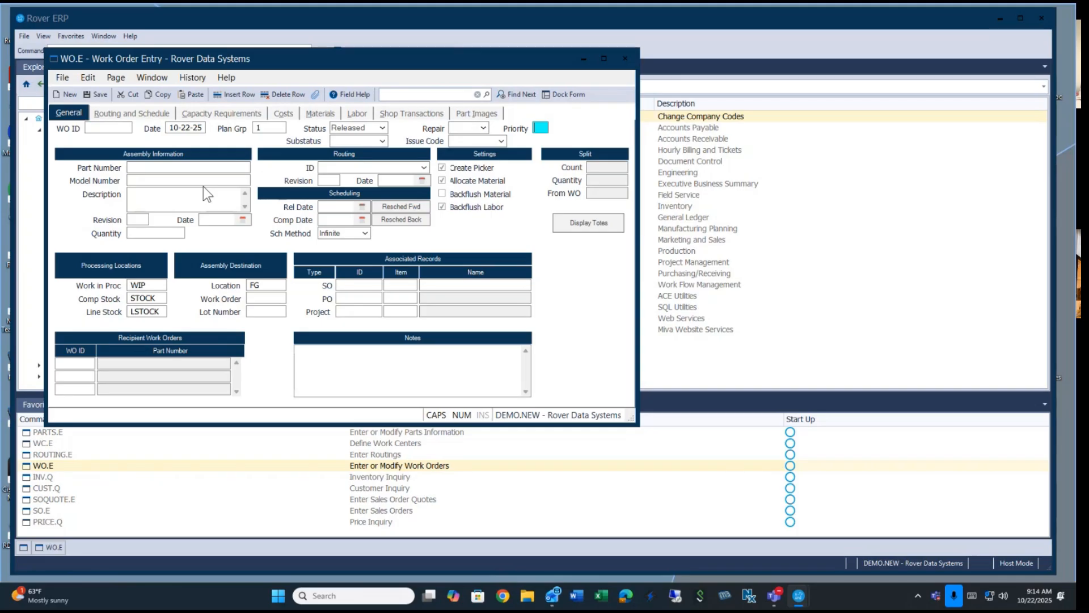
Enter part number 110-51-52-C on the work order with a quantity of 10
{"action": "type", "text": "10"}
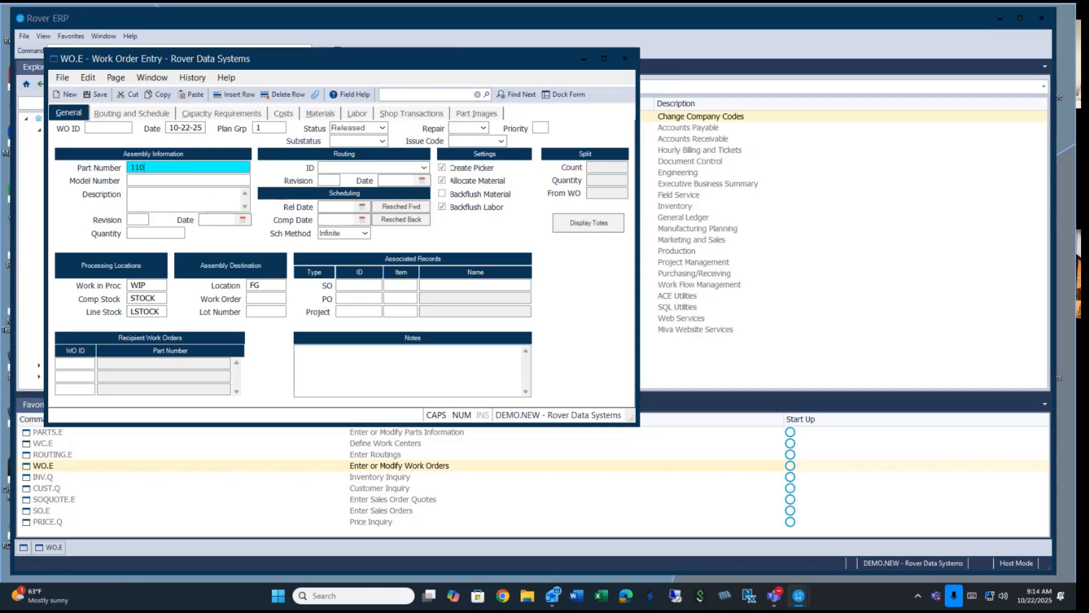
{"action": "type", "text": "-51-52-C"}
{"action": "key", "text": "Tab"}
{"action": "key", "text": "Tab"}
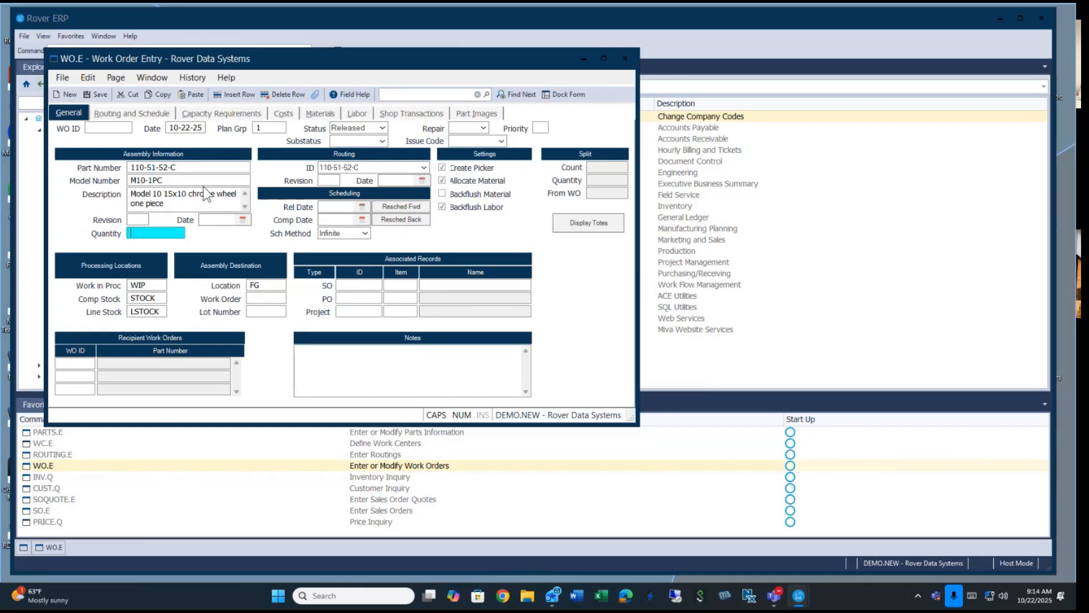
{"action": "type", "text": "10"}
{"action": "key", "text": "Tab"}
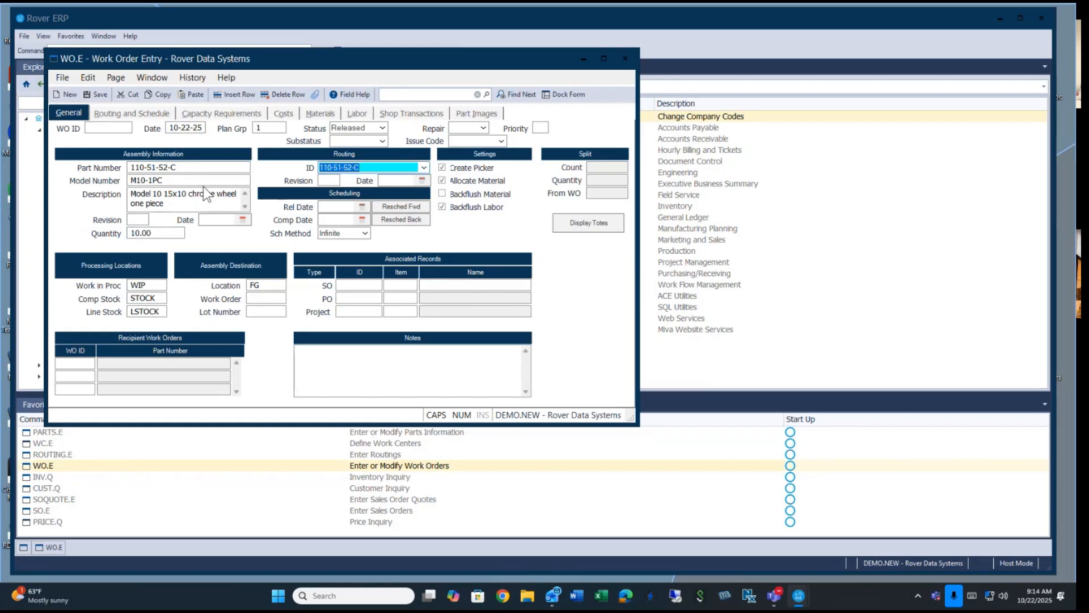
Check the routings available for the part and choose routing 110-51-52-C for the work order
{"action": "right_click", "coordinate": [384, 167]}
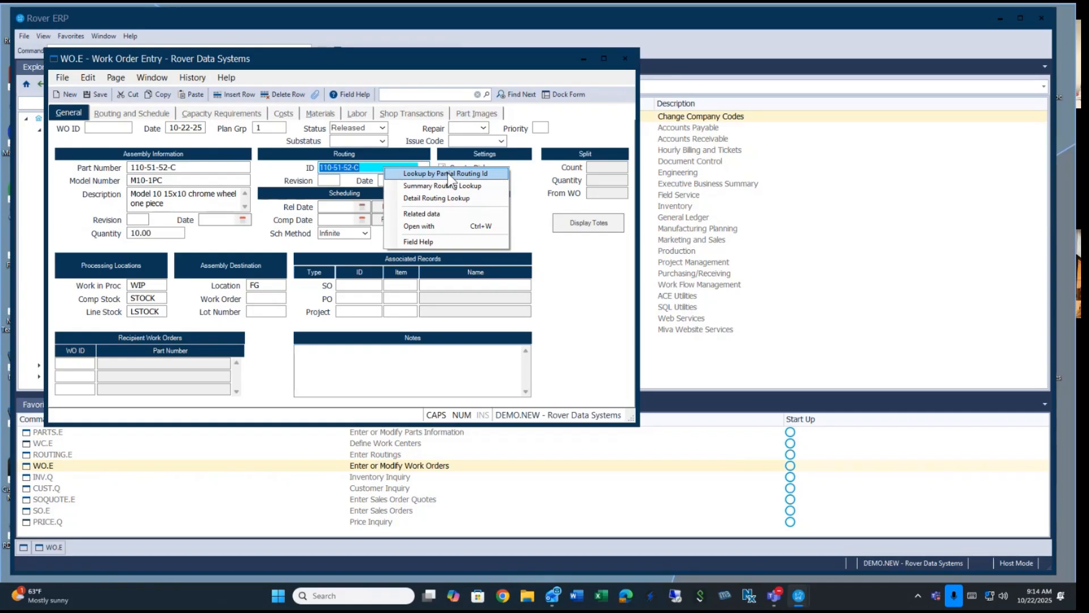
{"action": "left_click", "coordinate": [381, 168]}
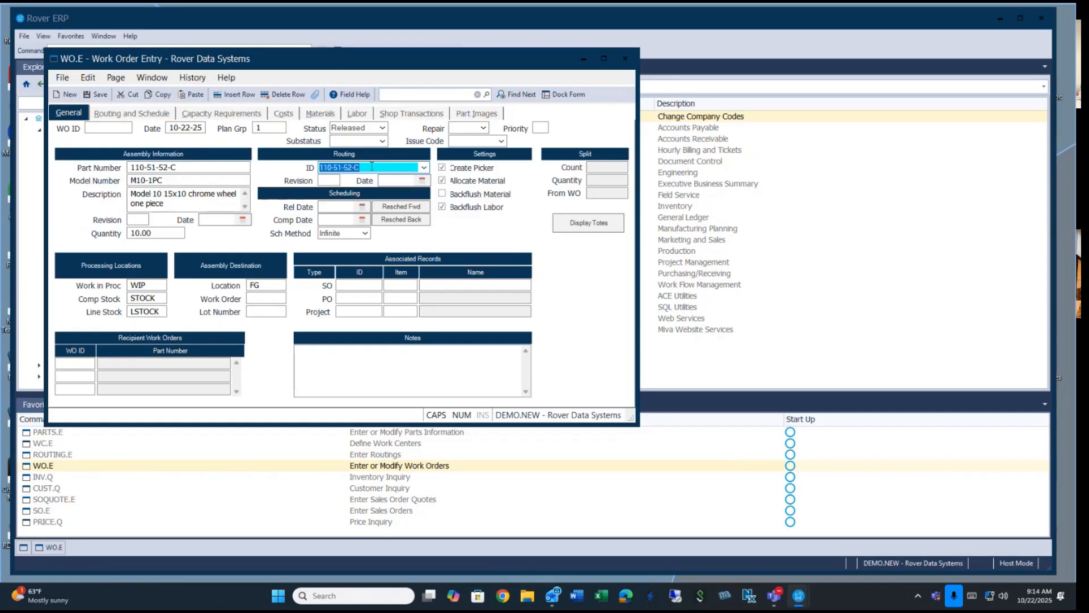
{"action": "left_click", "coordinate": [422, 168]}
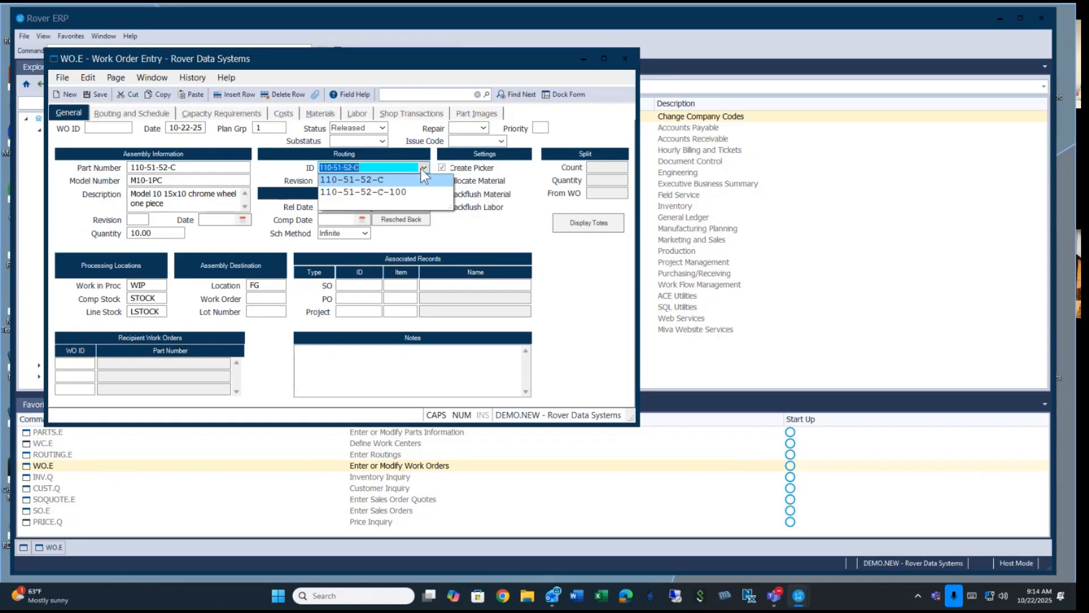
{"action": "left_click", "coordinate": [385, 179]}
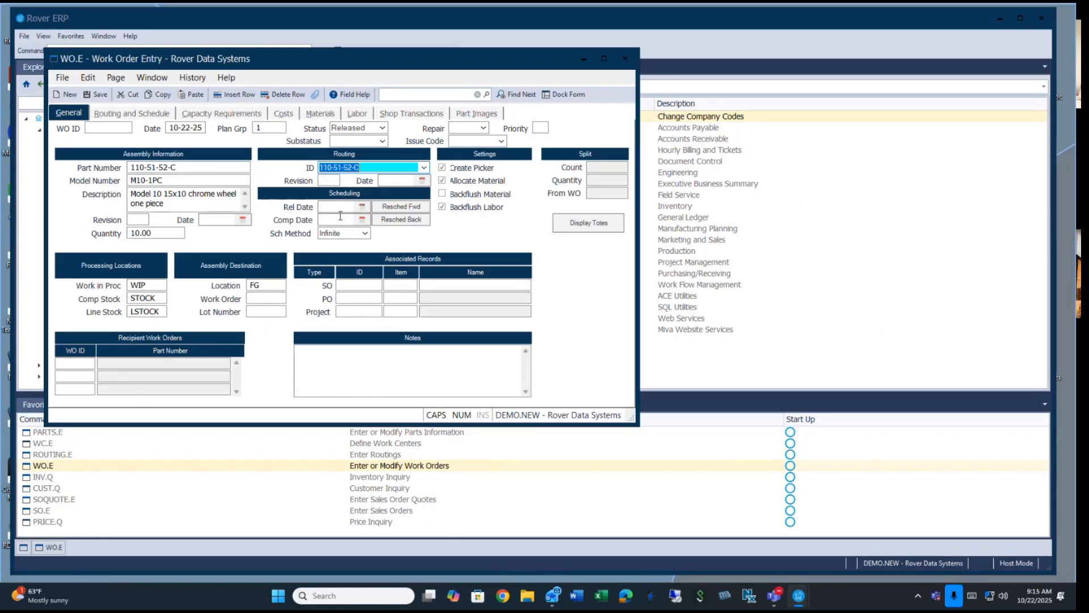
Schedule the work order from release date 10-22-25 with the Infinite scheduling method, leaving the completion date blank
{"action": "left_click", "coordinate": [366, 233]}
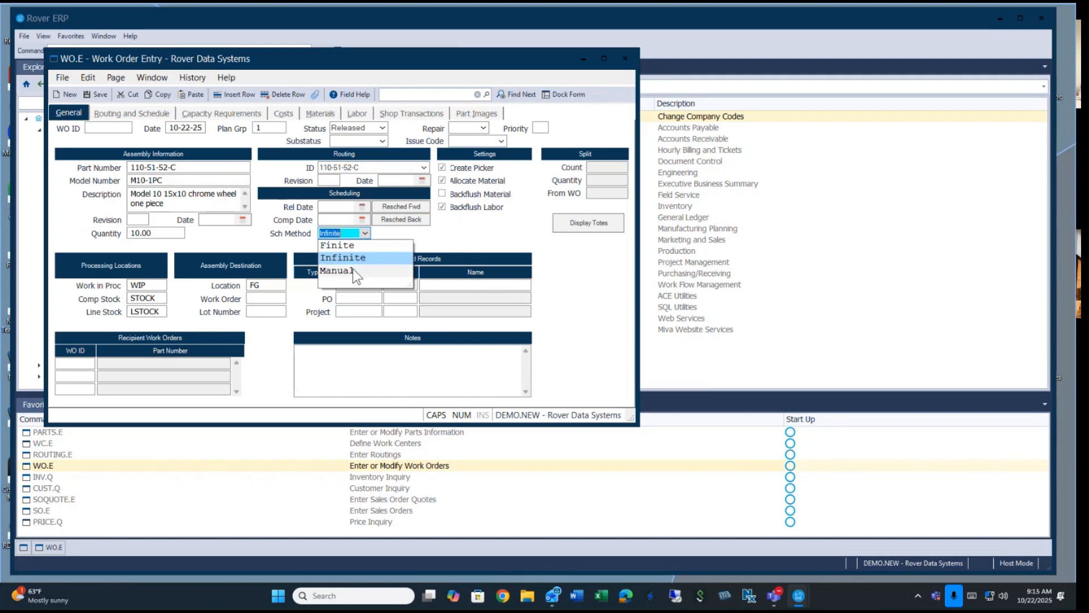
{"action": "left_click", "coordinate": [424, 236]}
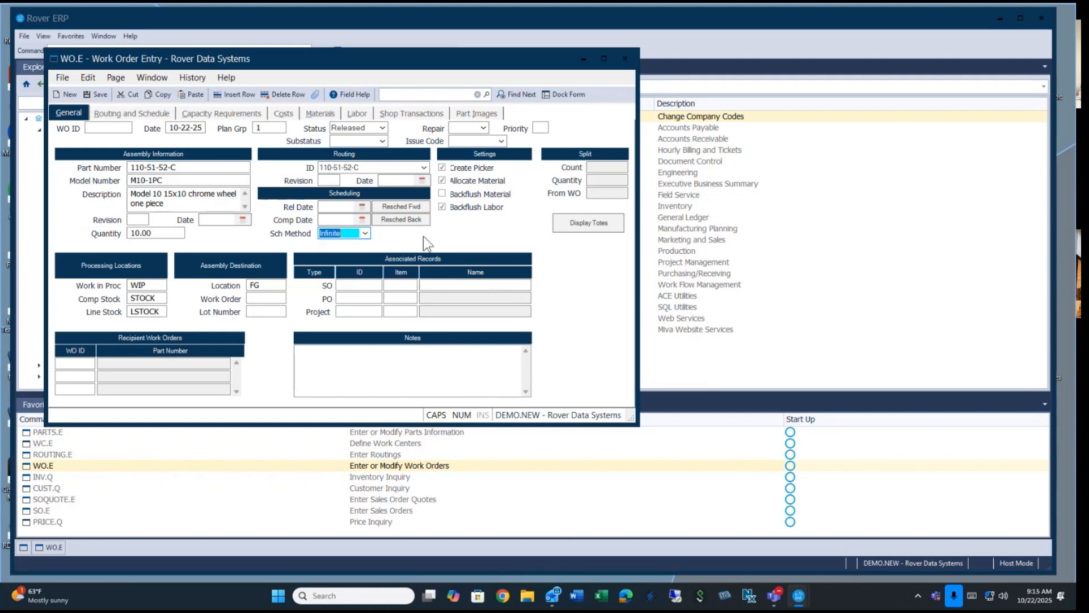
{"action": "left_click", "coordinate": [343, 209]}
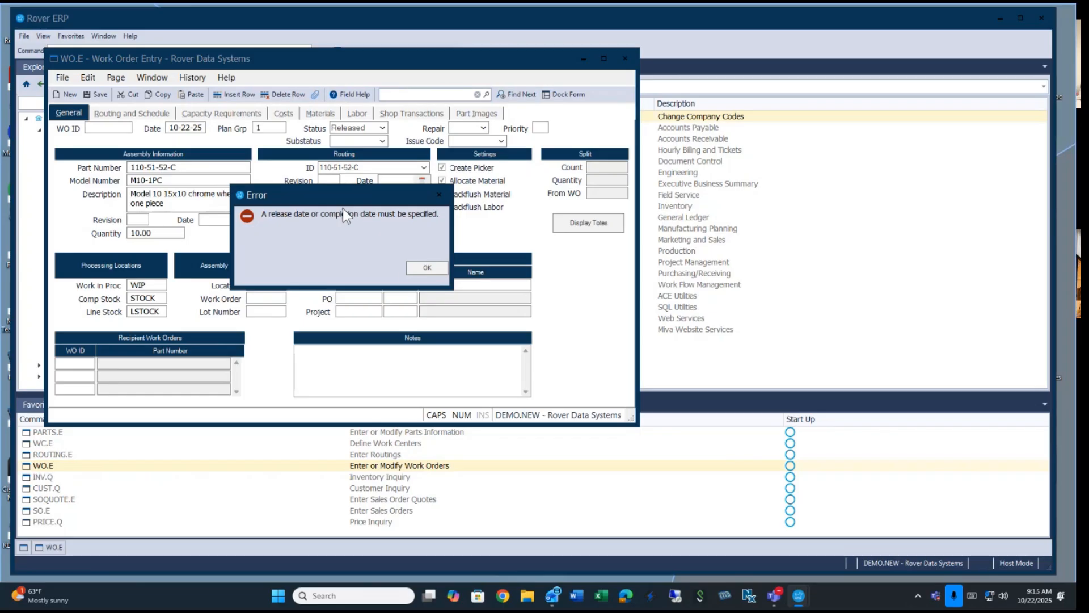
{"action": "left_click", "coordinate": [413, 272]}
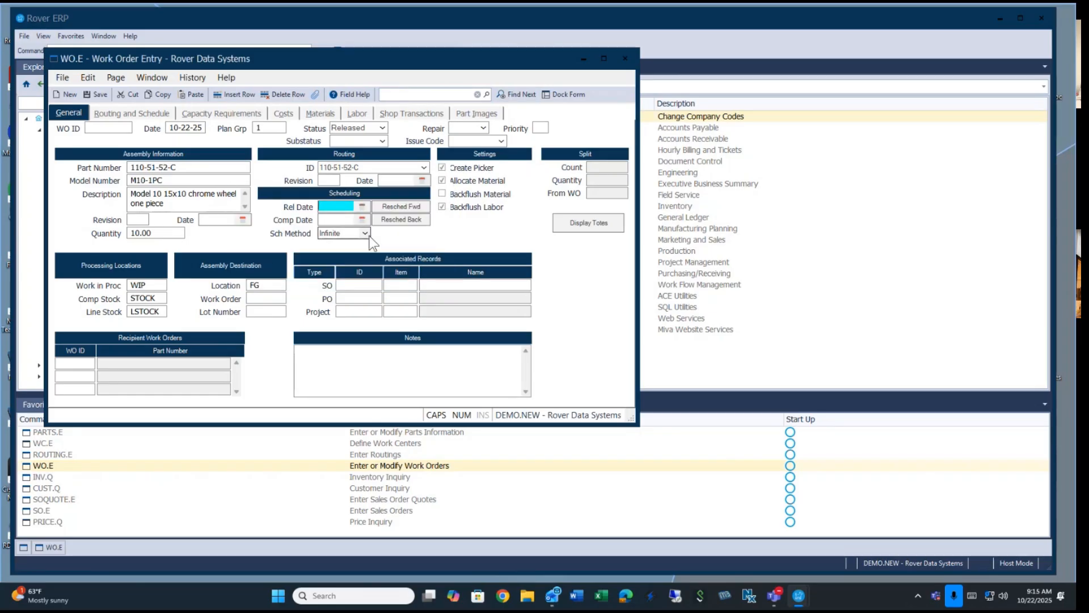
{"action": "type", "text": "T"}
{"action": "key", "text": "Tab"}
{"action": "key", "text": "Tab"}
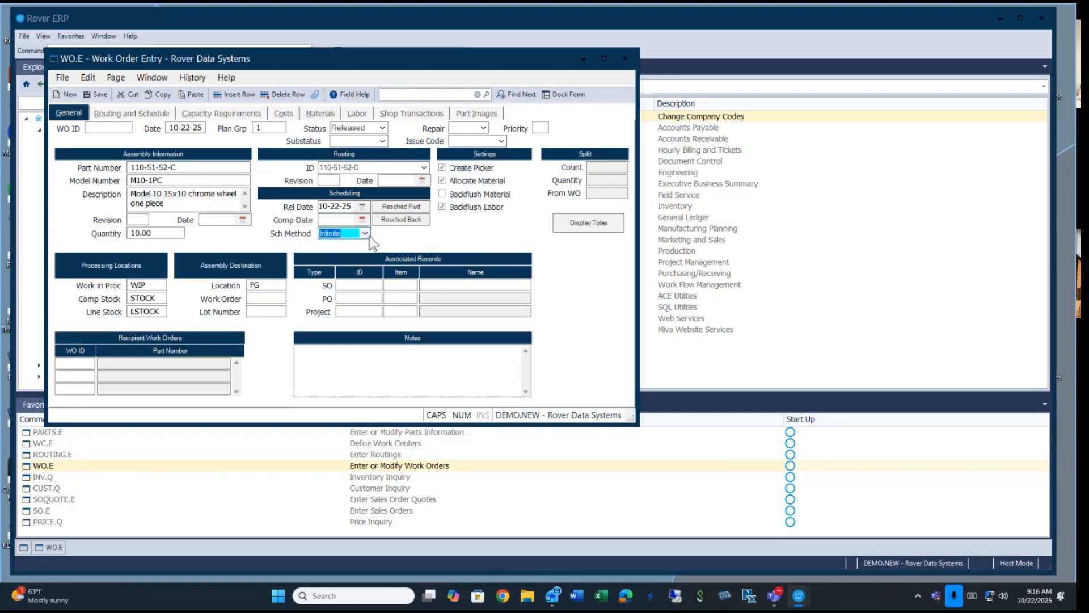
{"action": "key", "text": "Tab"}
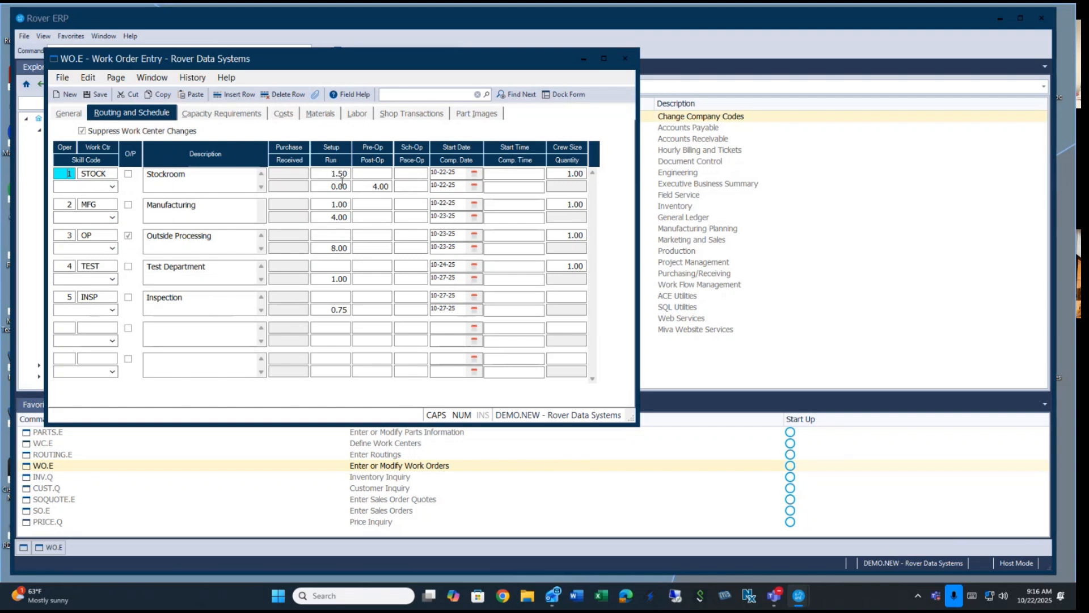
Review the scheduled start and completion dates of the work order's operations from Stockroom through Inspection
{"action": "left_click", "coordinate": [462, 172]}
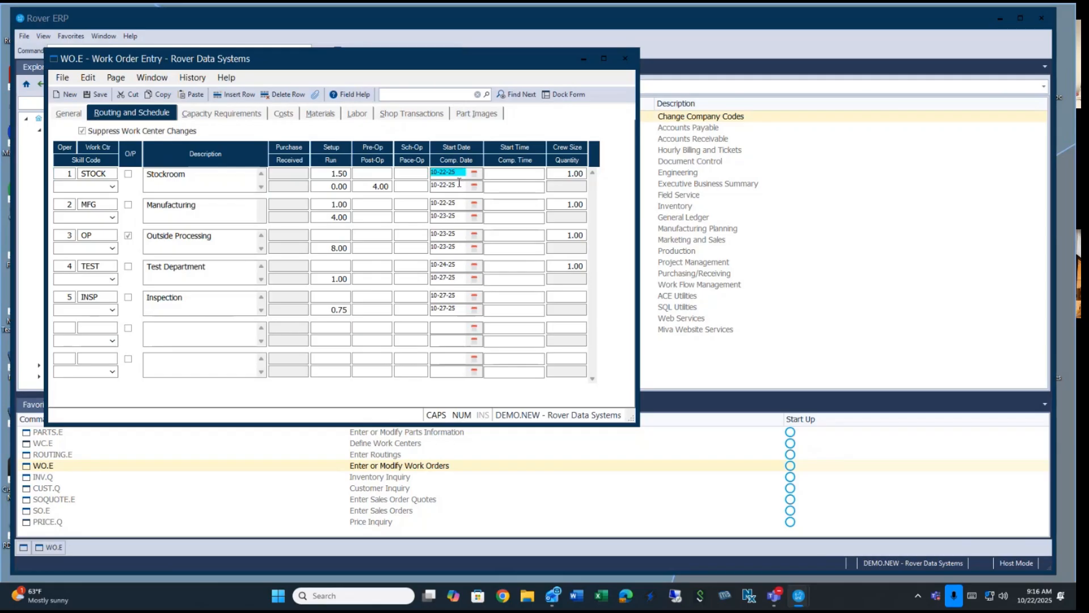
{"action": "left_click", "coordinate": [457, 186]}
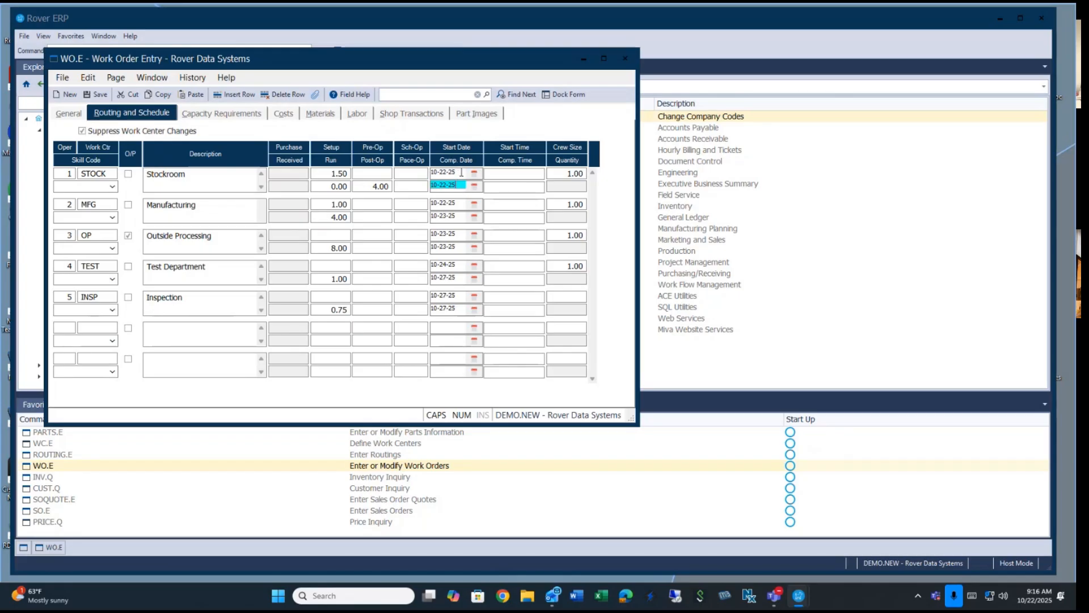
{"action": "left_click", "coordinate": [457, 216]}
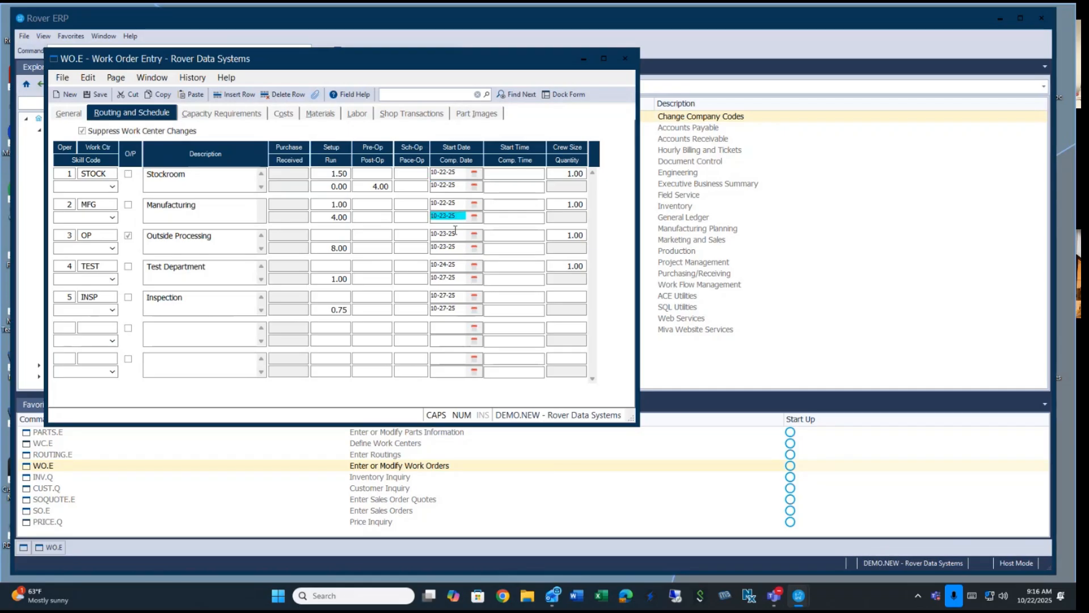
{"action": "left_click", "coordinate": [452, 204]}
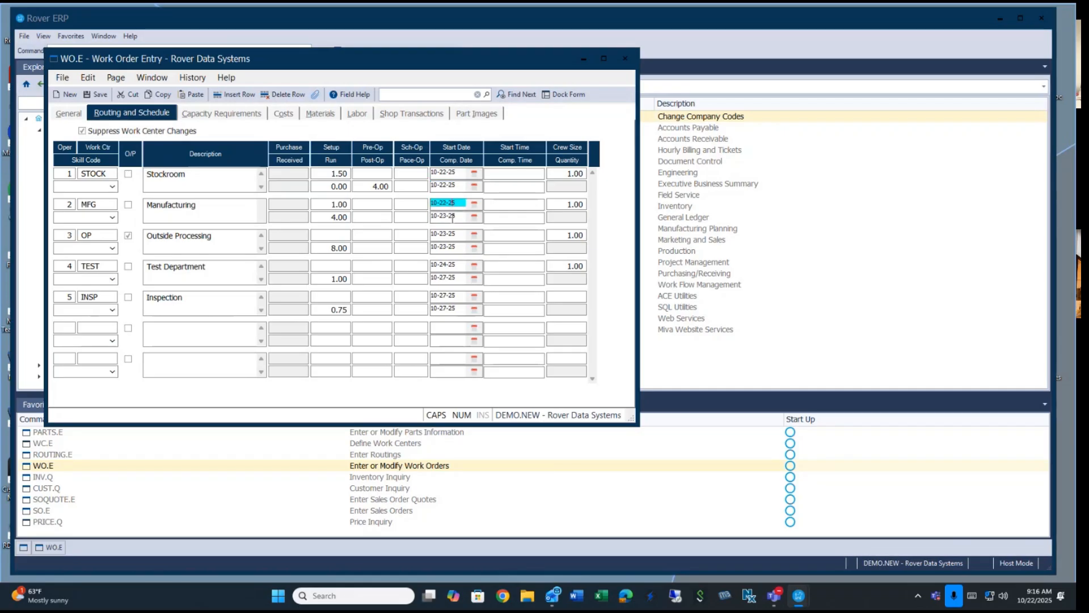
{"action": "left_click", "coordinate": [451, 216]}
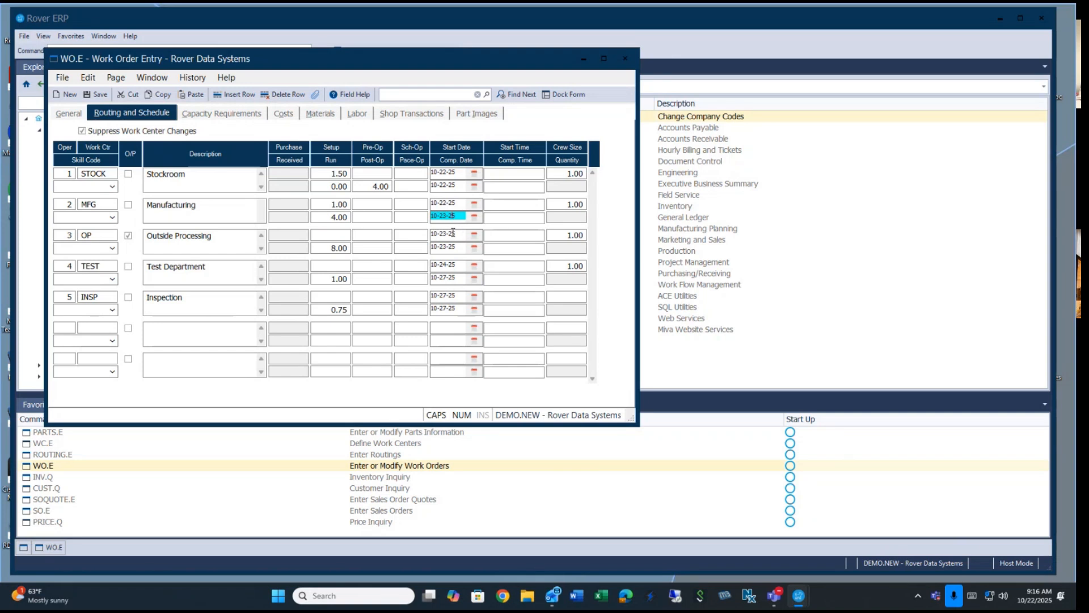
{"action": "left_click", "coordinate": [453, 234]}
{"action": "left_click", "coordinate": [452, 247]}
{"action": "left_click", "coordinate": [453, 265]}
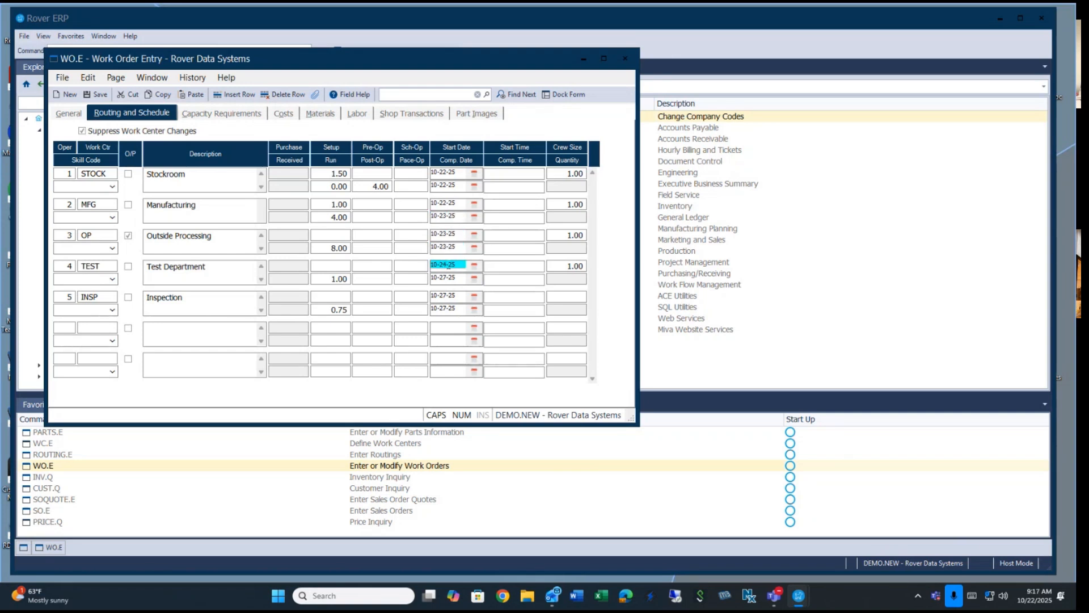
{"action": "left_click", "coordinate": [452, 278]}
{"action": "left_click", "coordinate": [452, 308]}
Replace the Stockroom operation's work center with the alternate work center TEST
{"action": "left_click", "coordinate": [102, 175]}
{"action": "right_click", "coordinate": [102, 174]}
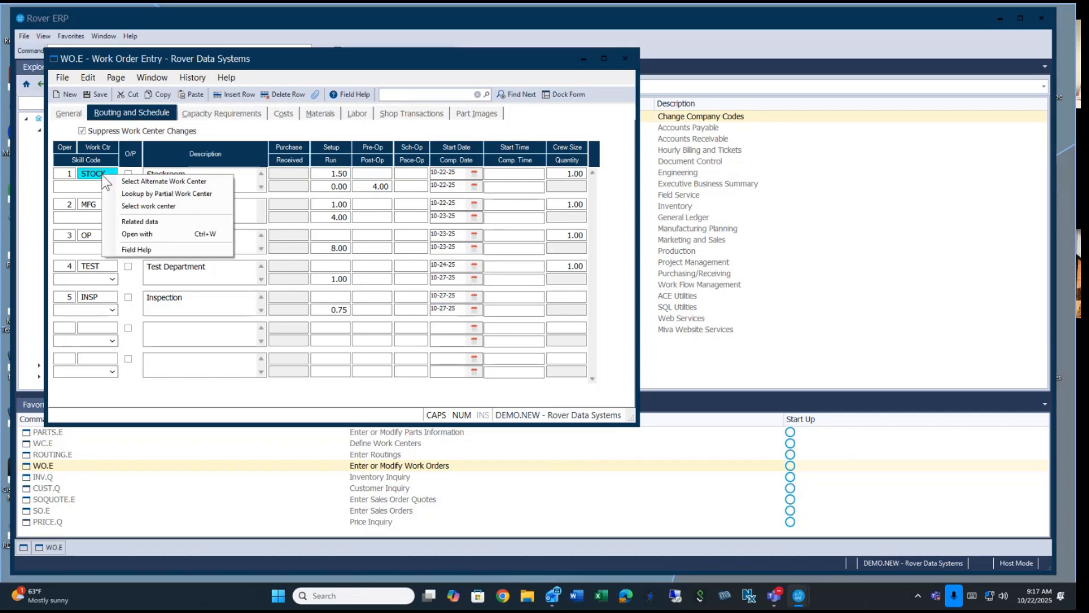
{"action": "left_click", "coordinate": [143, 182]}
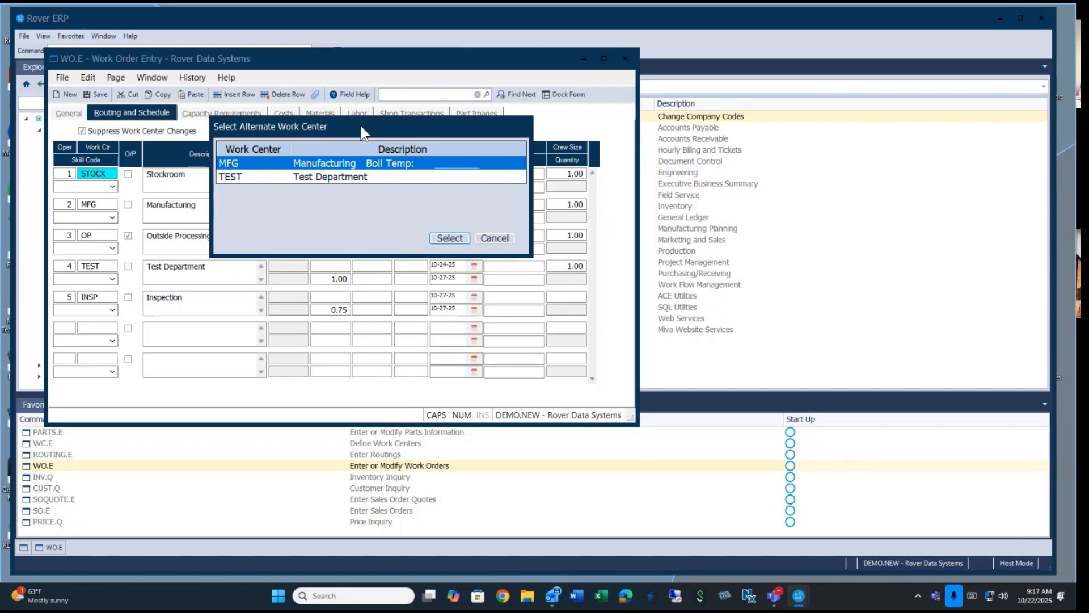
{"action": "mouse_move", "coordinate": [363, 131]}
{"action": "left_mouse_down"}
{"action": "mouse_move", "coordinate": [369, 174]}
{"action": "mouse_move", "coordinate": [370, 140]}
{"action": "left_mouse_up"}
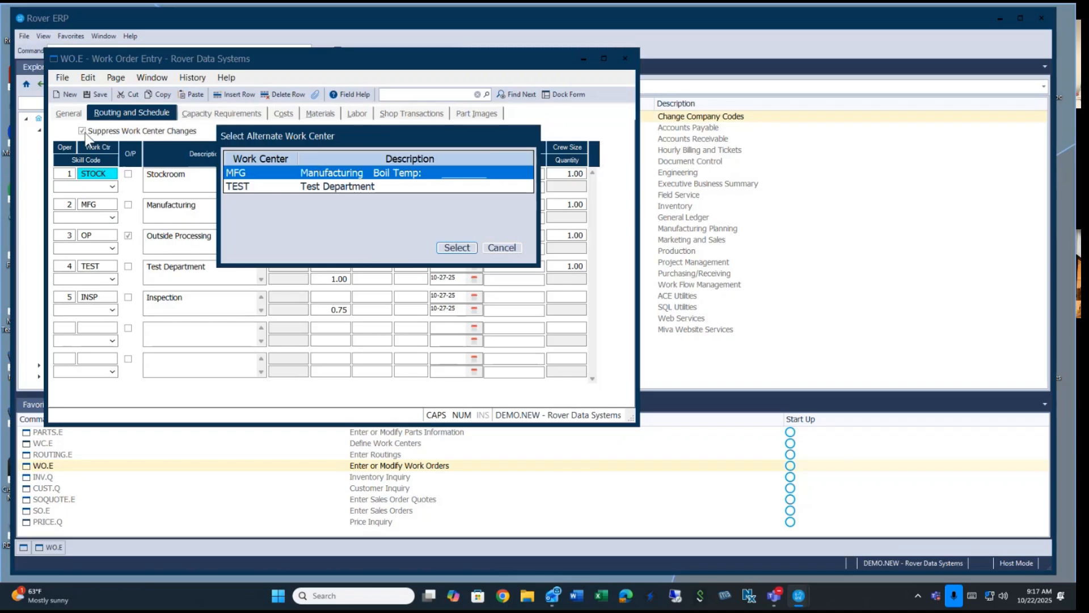
{"action": "left_click", "coordinate": [346, 187]}
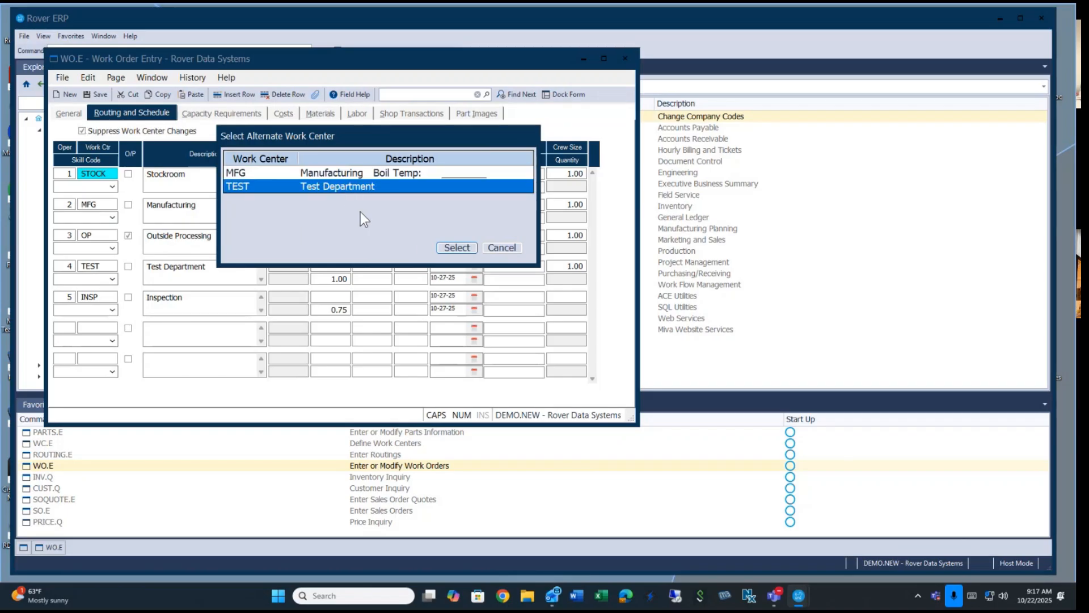
{"action": "left_click", "coordinate": [454, 249]}
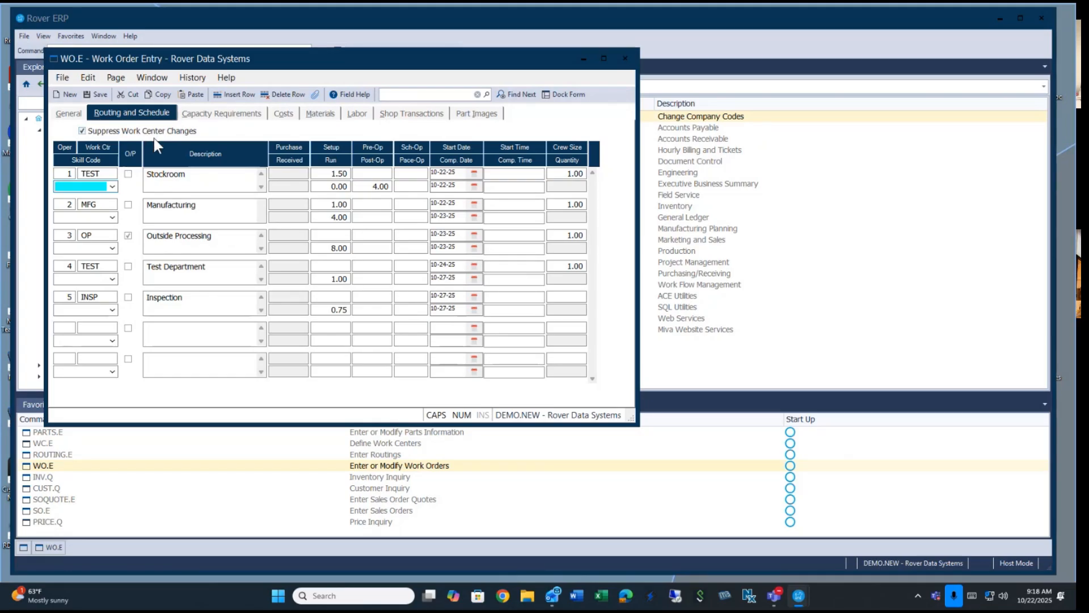
Change the Stockroom operation's work center to the alternate work center MFG
{"action": "left_click", "coordinate": [103, 171]}
{"action": "right_click", "coordinate": [103, 172]}
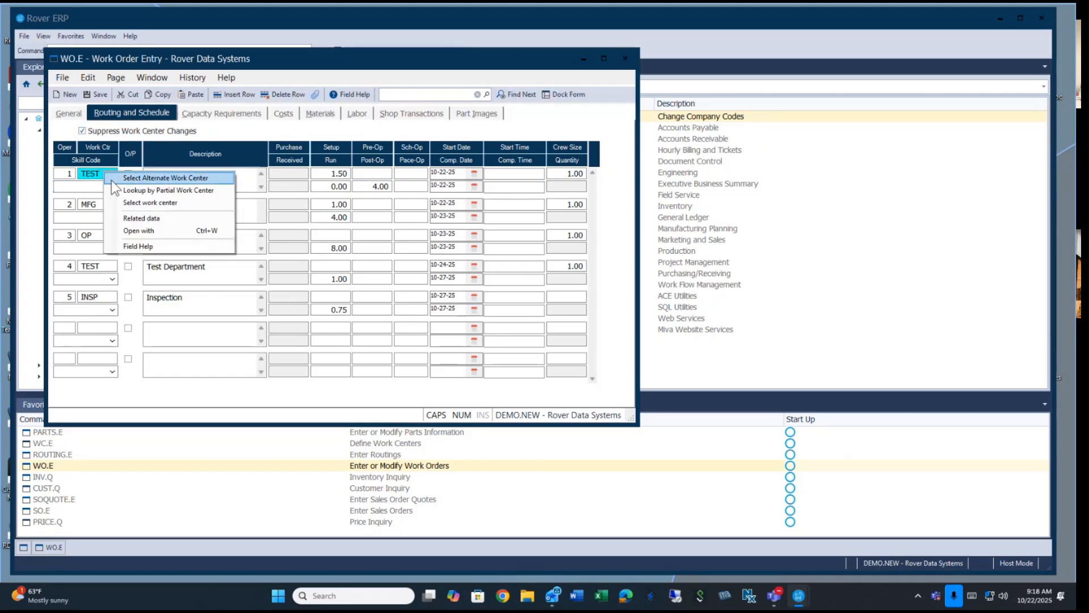
{"action": "left_click", "coordinate": [126, 179]}
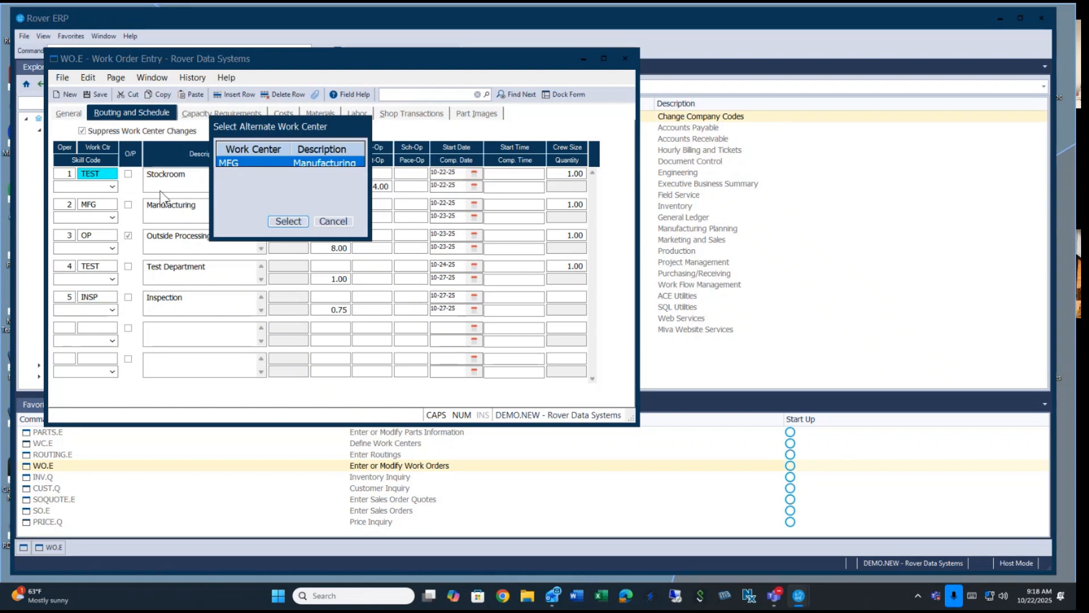
{"action": "left_click", "coordinate": [289, 220]}
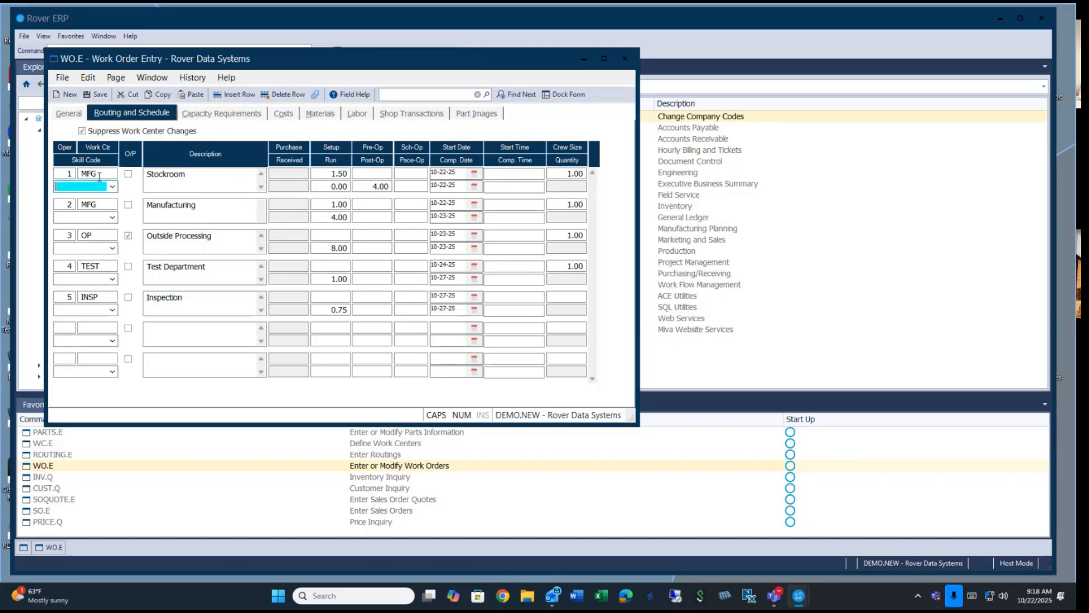
Look through the full list of work centers for the Stockroom operation and cancel without selecting one
{"action": "left_click", "coordinate": [99, 176]}
{"action": "right_click", "coordinate": [100, 174]}
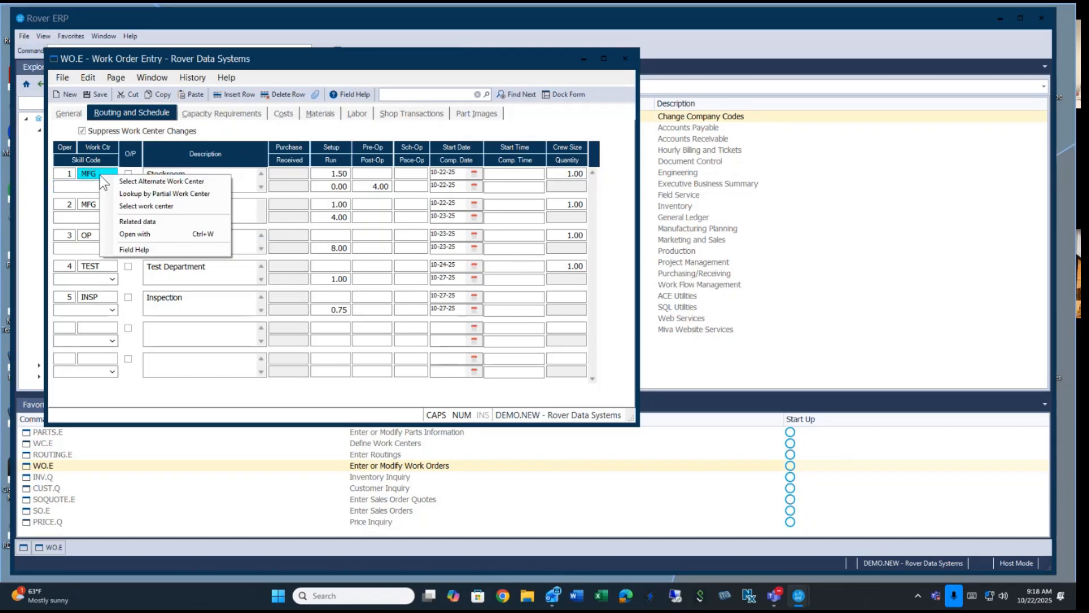
{"action": "left_click", "coordinate": [119, 206]}
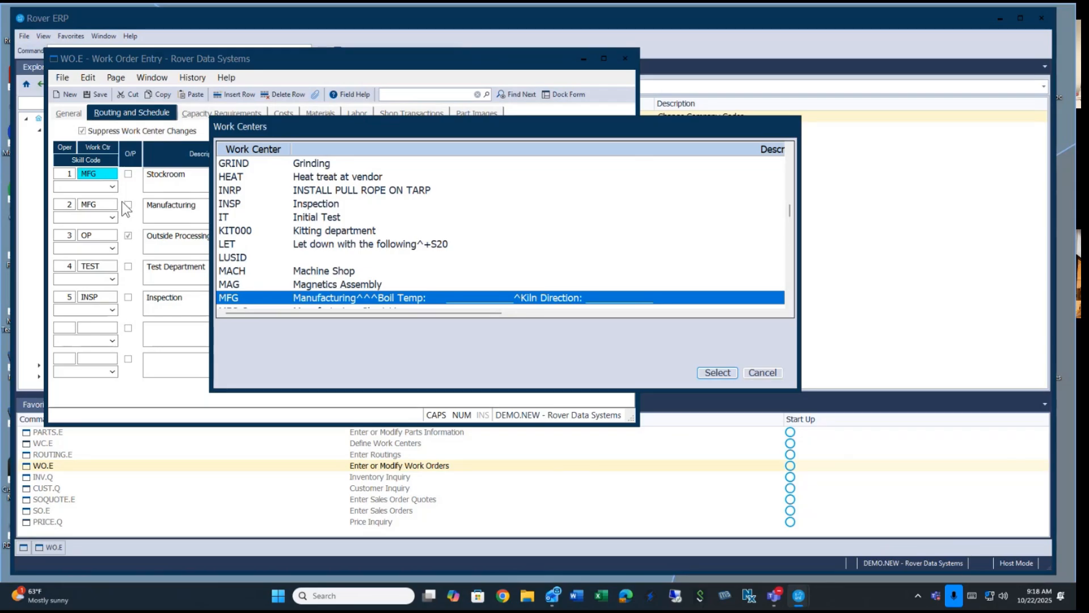
{"action": "left_click", "coordinate": [758, 373]}
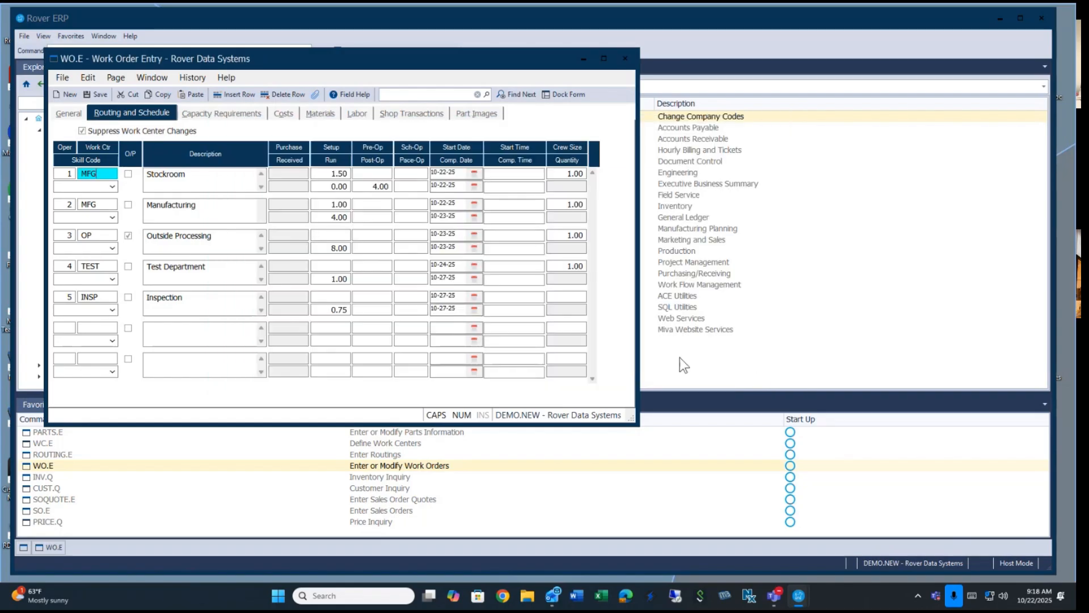
Set the Stockroom operation's work center back to STOCK
{"action": "right_click", "coordinate": [101, 176]}
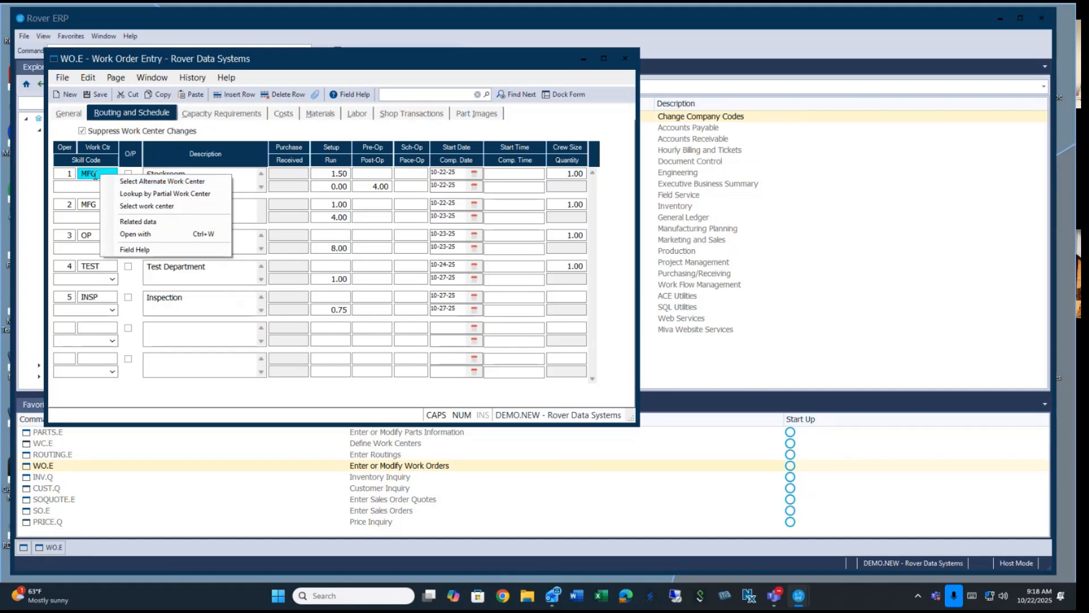
{"action": "key", "text": "Escape"}
{"action": "type", "text": "S"}
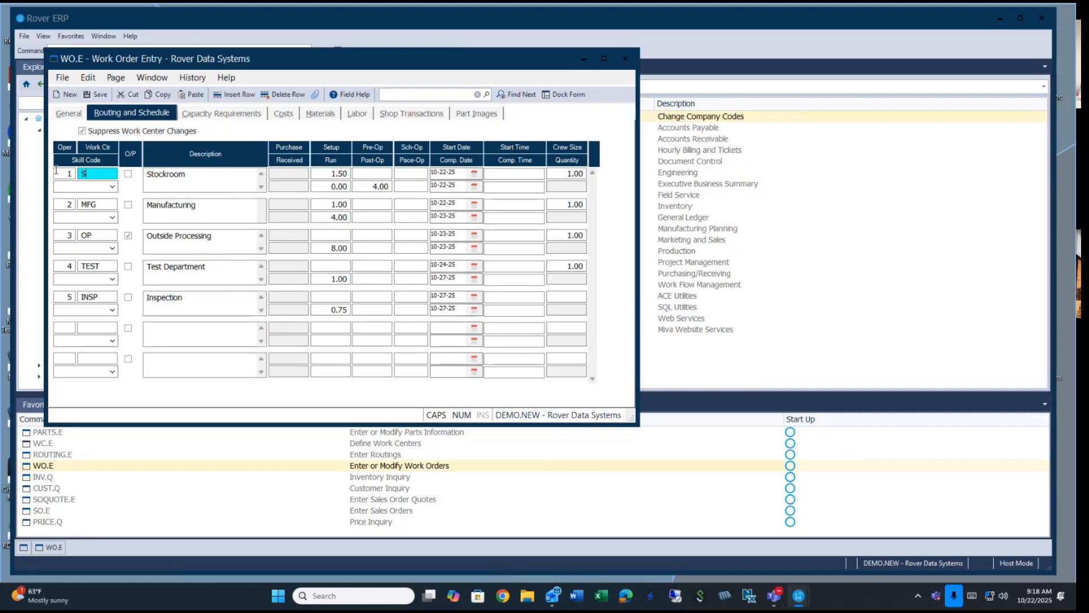
{"action": "type", "text": "TOCK"}
{"action": "key", "text": "Tab"}
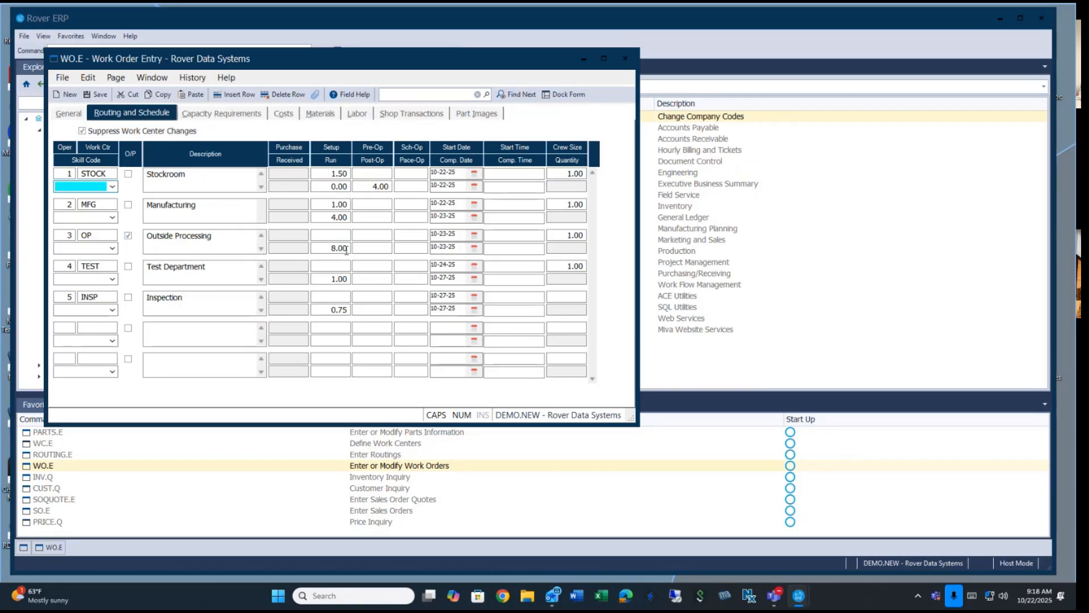
Review the run, pre-op and post-op hours of Outside Processing and the Stockroom hours, and close the work order without saving
{"action": "left_click", "coordinate": [342, 249]}
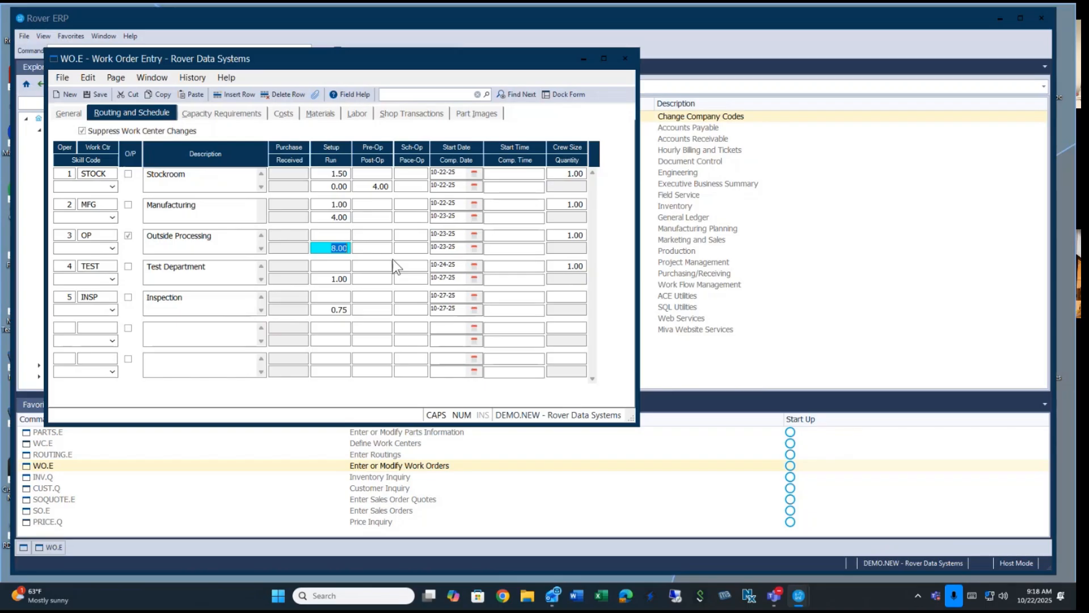
{"action": "left_click", "coordinate": [375, 235]}
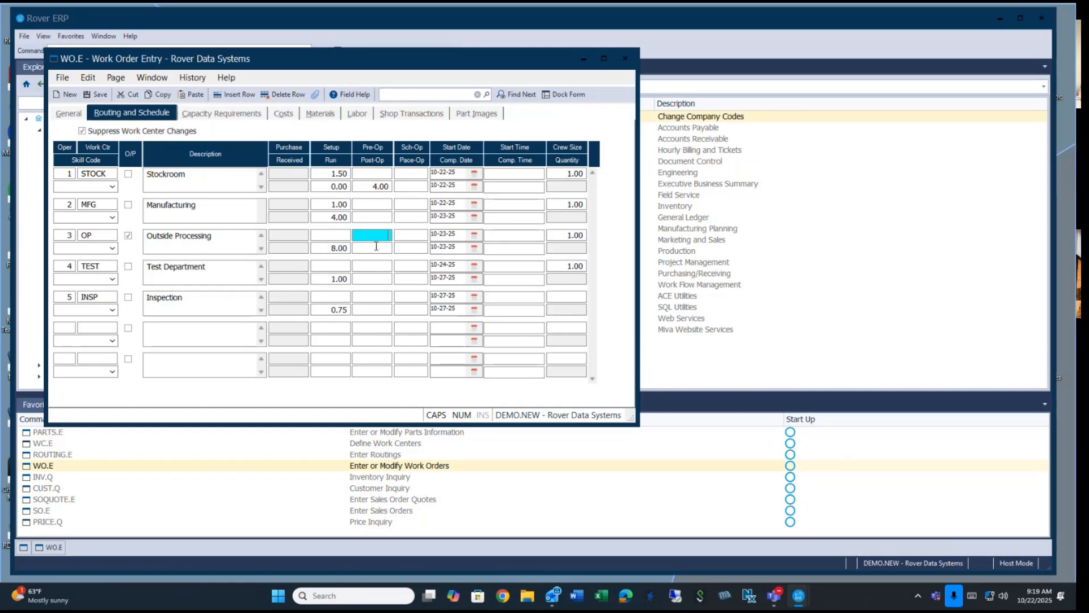
{"action": "left_click", "coordinate": [375, 244]}
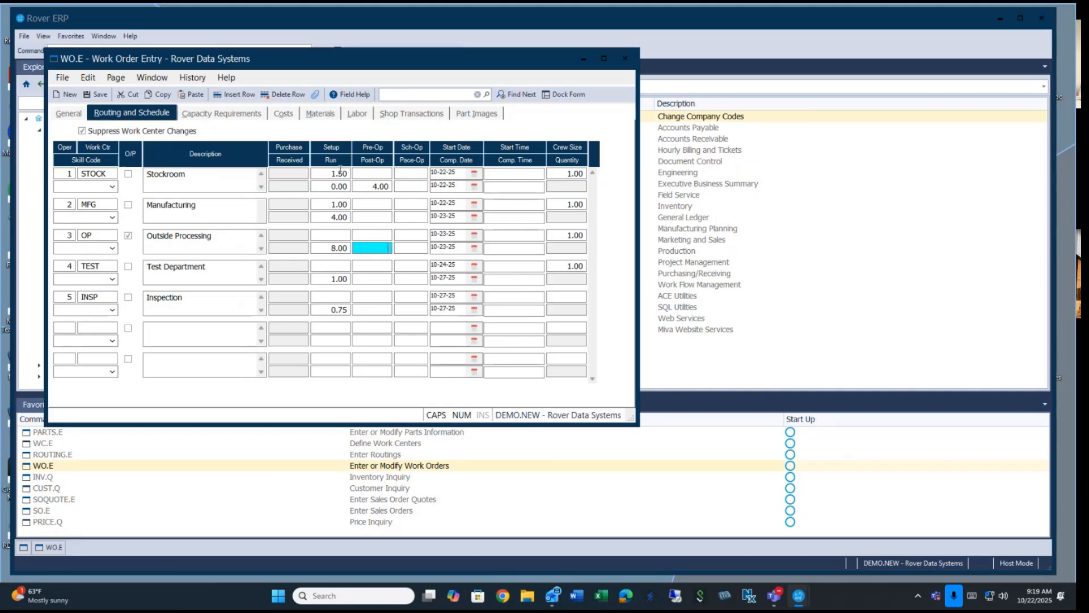
{"action": "left_click", "coordinate": [341, 171]}
{"action": "left_click", "coordinate": [339, 186]}
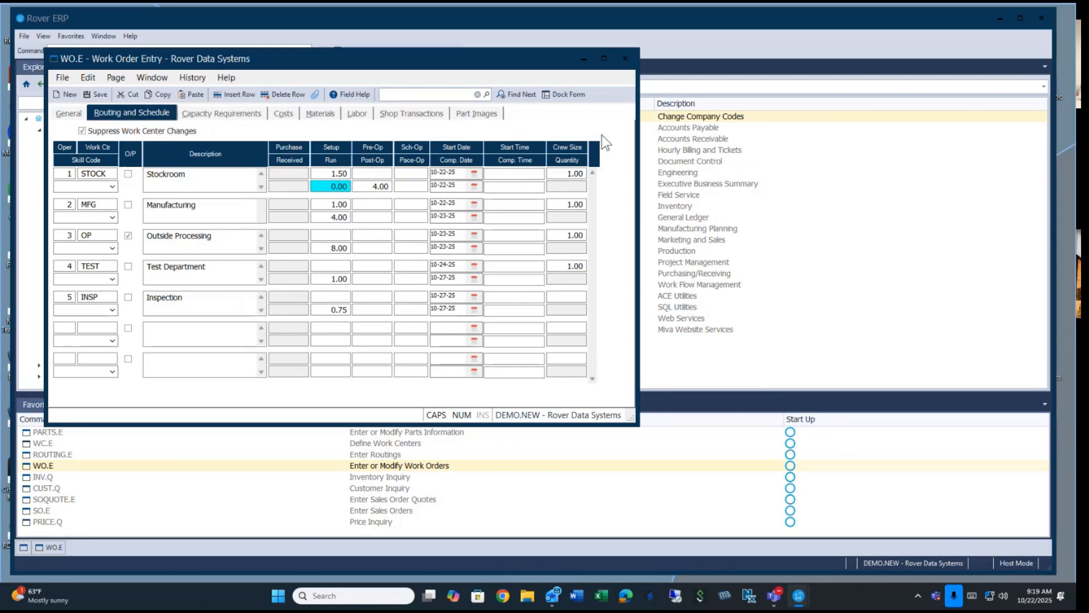
{"action": "left_click", "coordinate": [625, 59]}
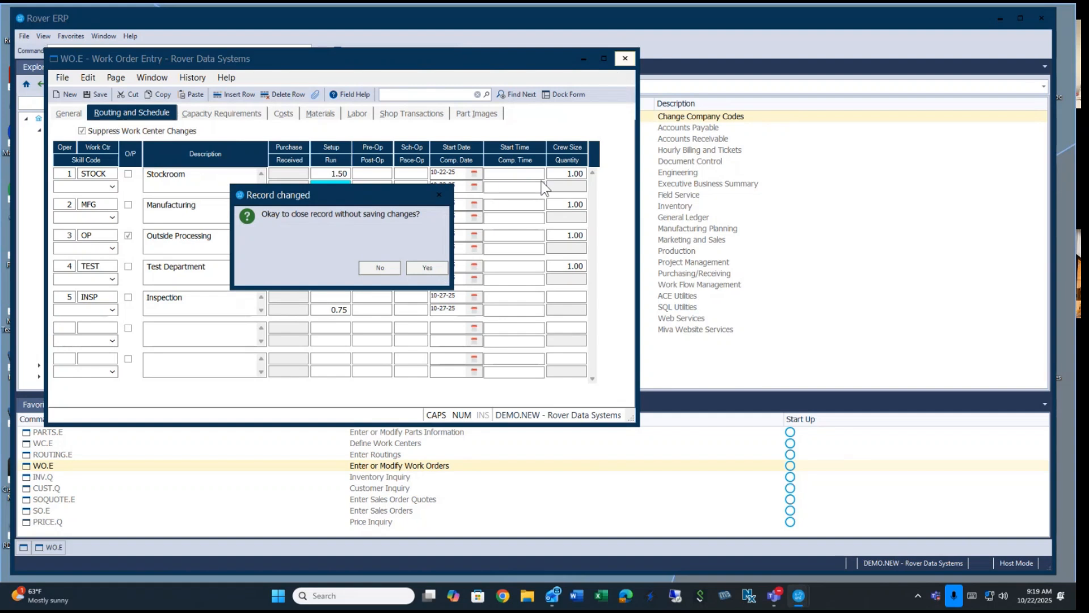
{"action": "left_click", "coordinate": [429, 268]}
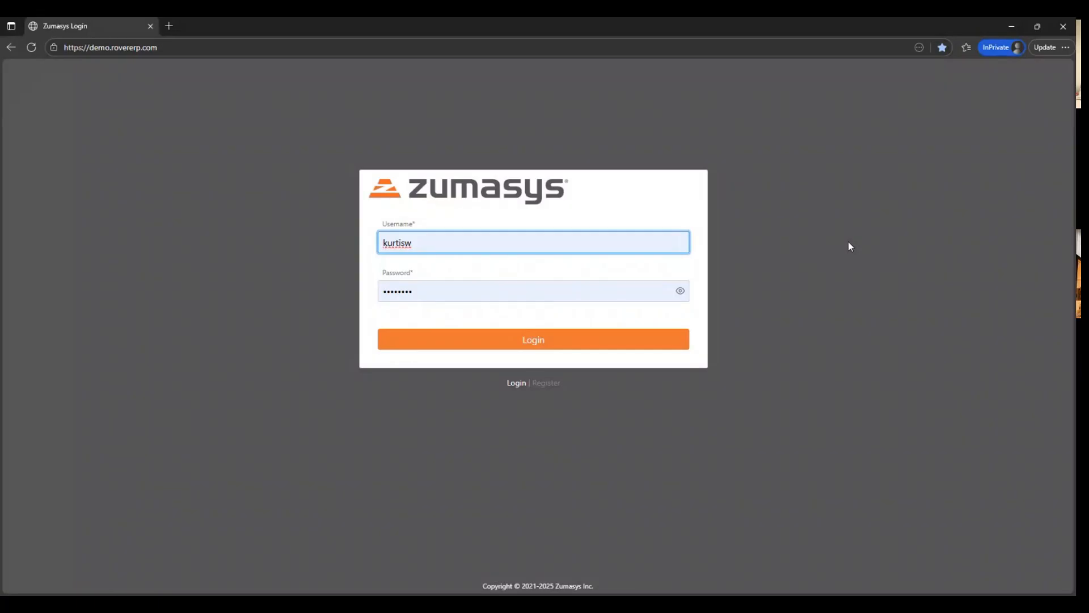
Switch to the Rover ERP desktop client and open the work order defaults with the command WO.CONTROL
{"action": "key", "text": "alt+Tab"}
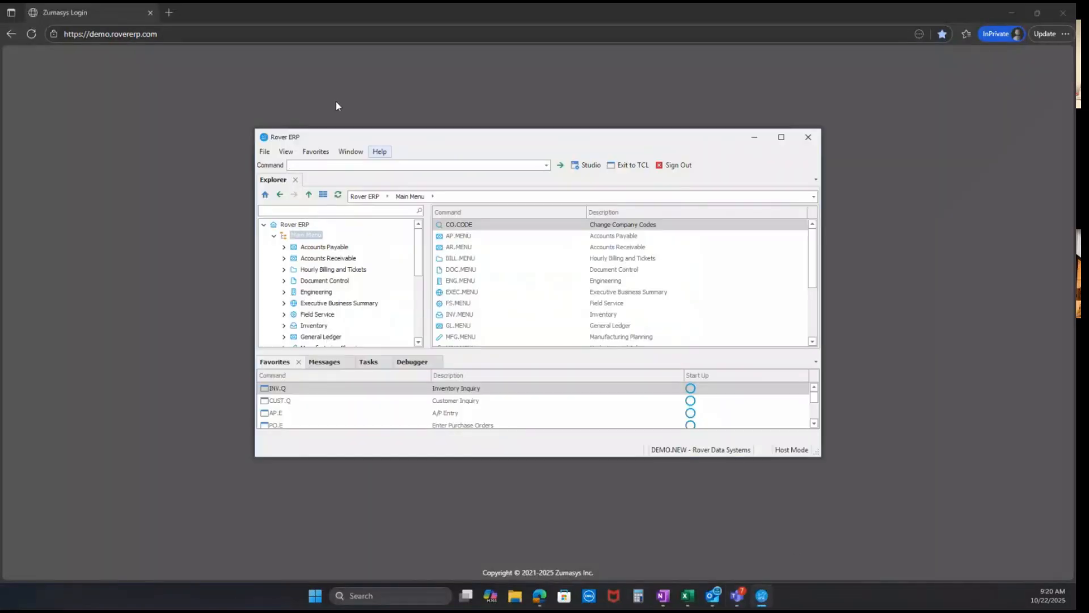
{"action": "type", "text": "WO.CONTROL"}
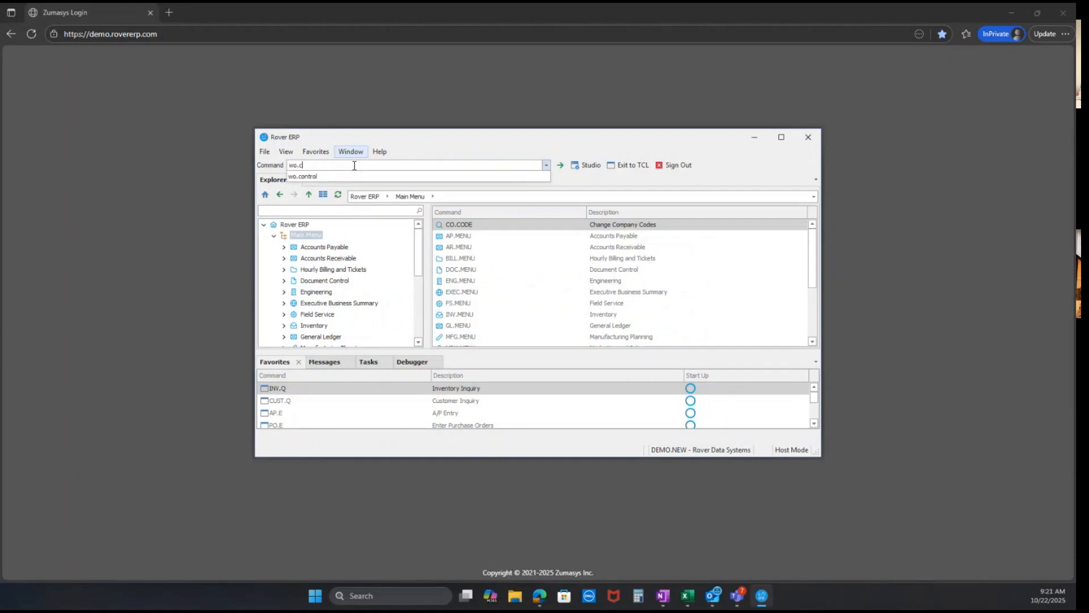
{"action": "key", "text": "Return"}
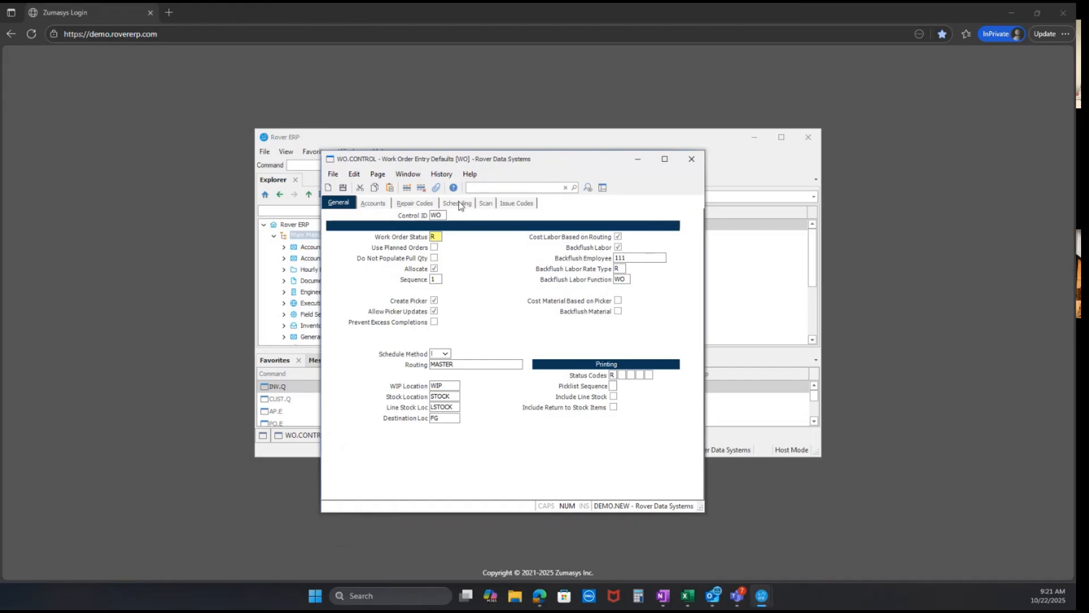
Review the scheduling settings and issue codes in the work order defaults, and put the desktop client away
{"action": "left_click", "coordinate": [459, 206]}
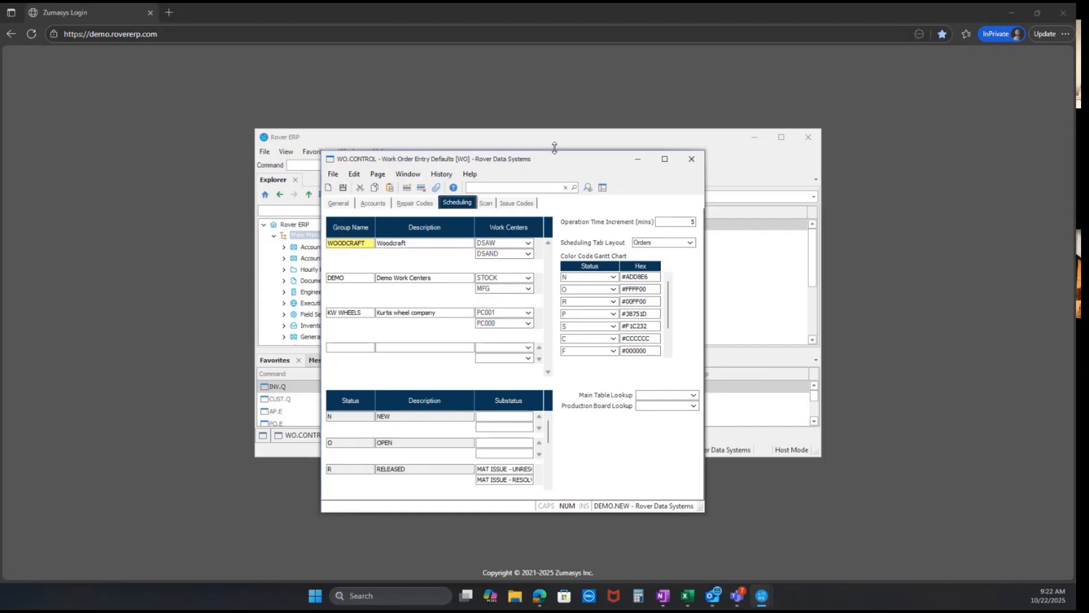
{"action": "left_click", "coordinate": [529, 205]}
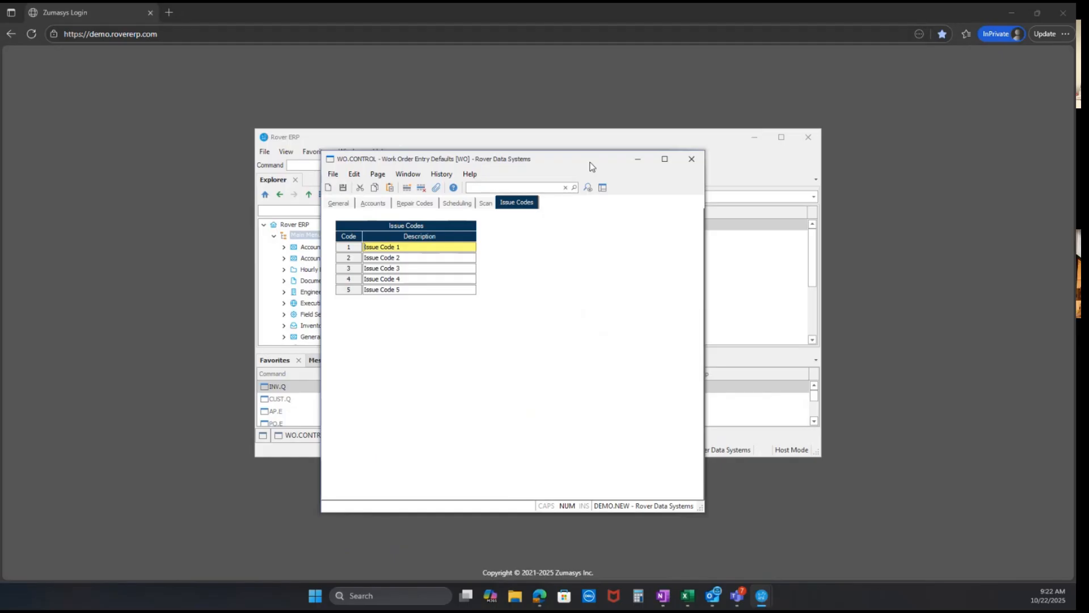
{"action": "left_click", "coordinate": [692, 159]}
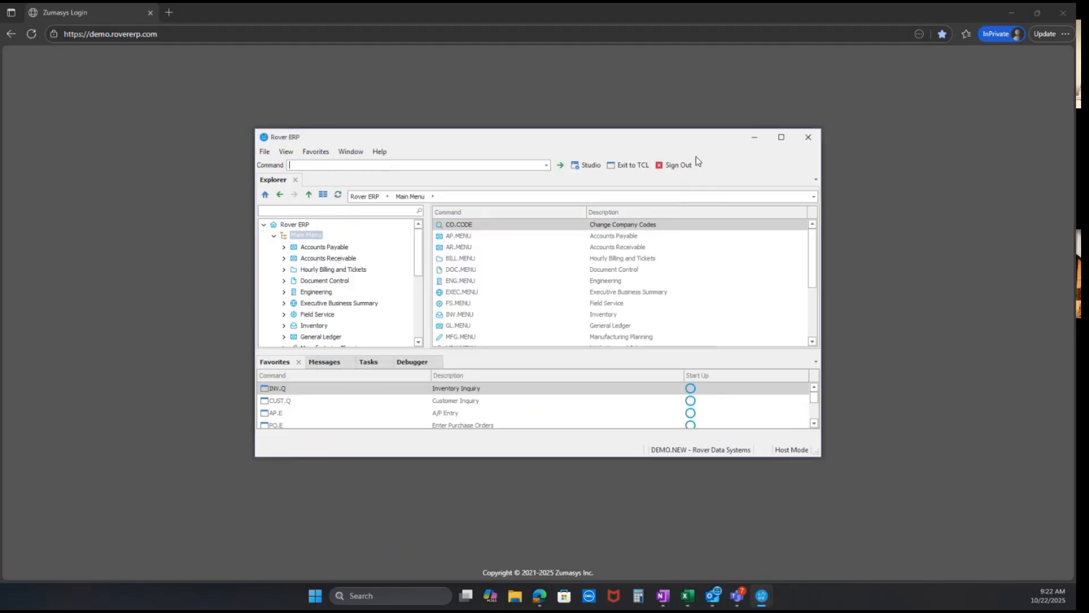
{"action": "left_click", "coordinate": [754, 138]}
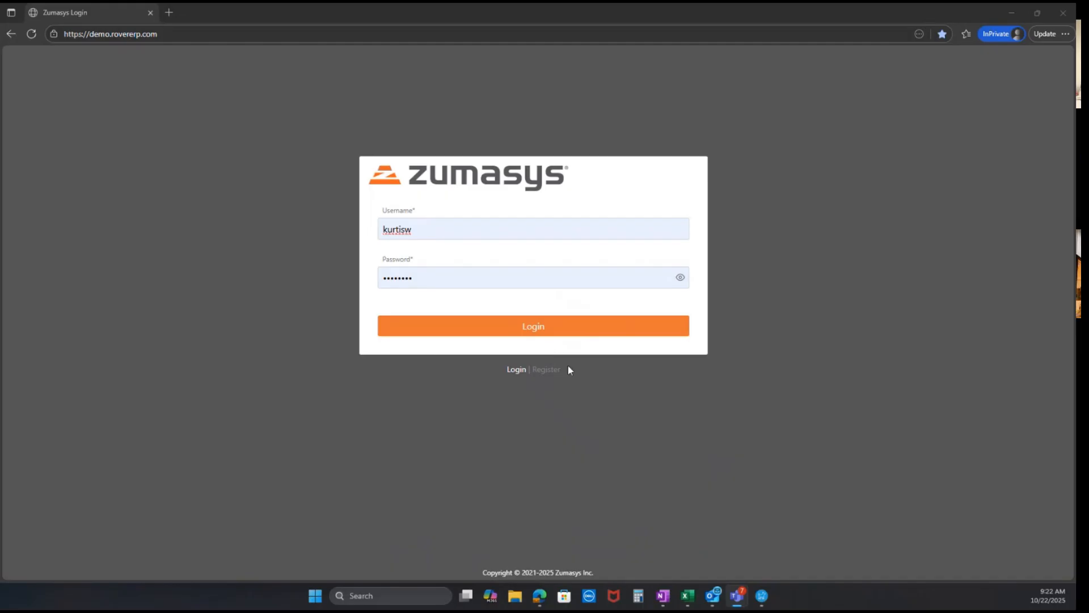
Log in to the Rover web app with the prefilled credentials and open production scheduling
{"action": "left_click", "coordinate": [545, 332]}
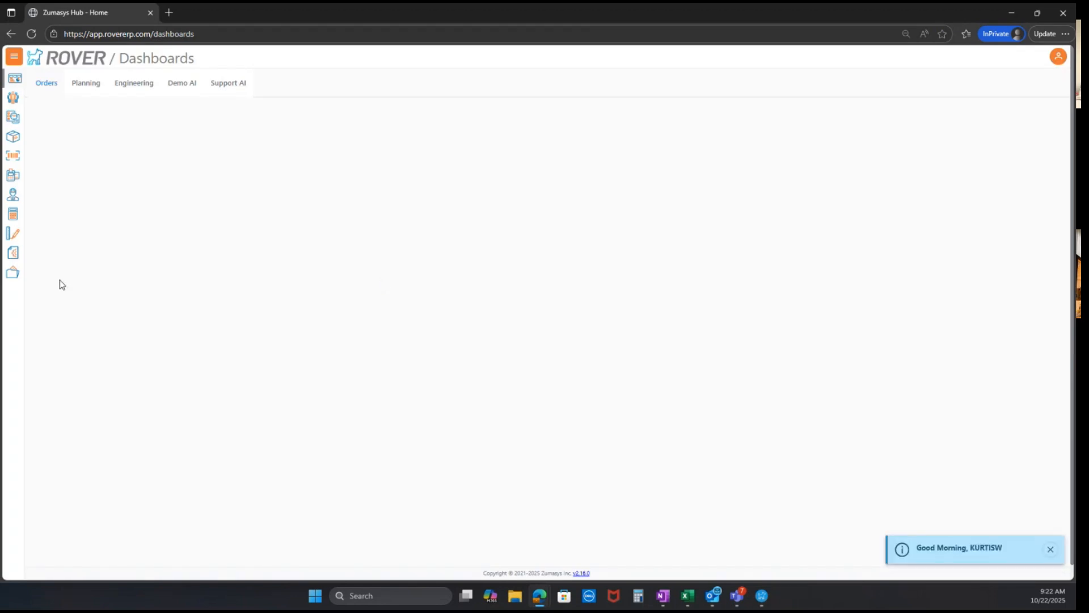
{"action": "left_click", "coordinate": [16, 236]}
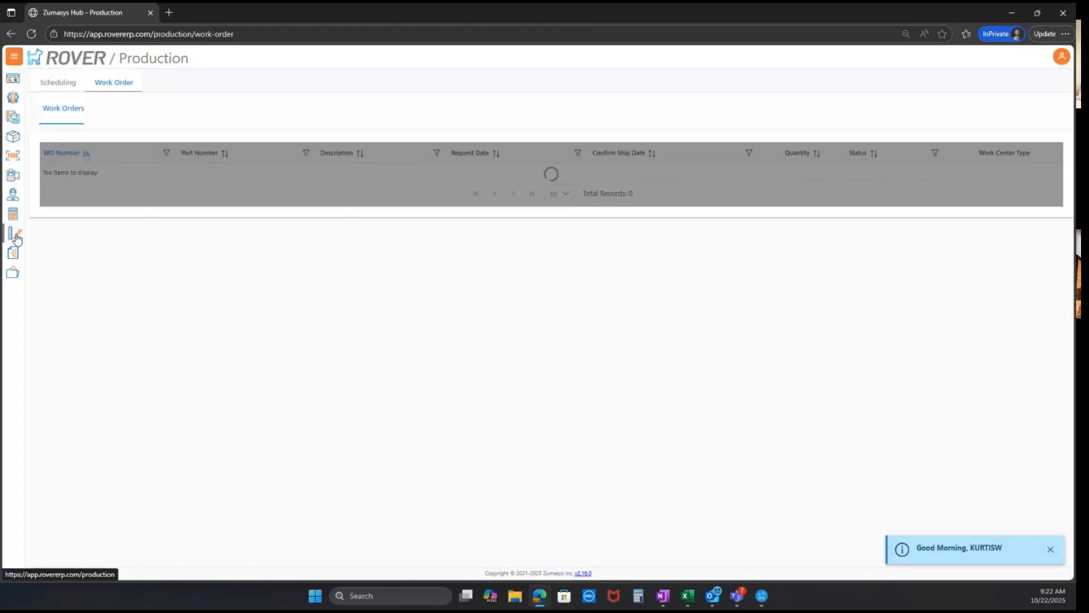
{"action": "left_click", "coordinate": [61, 83]}
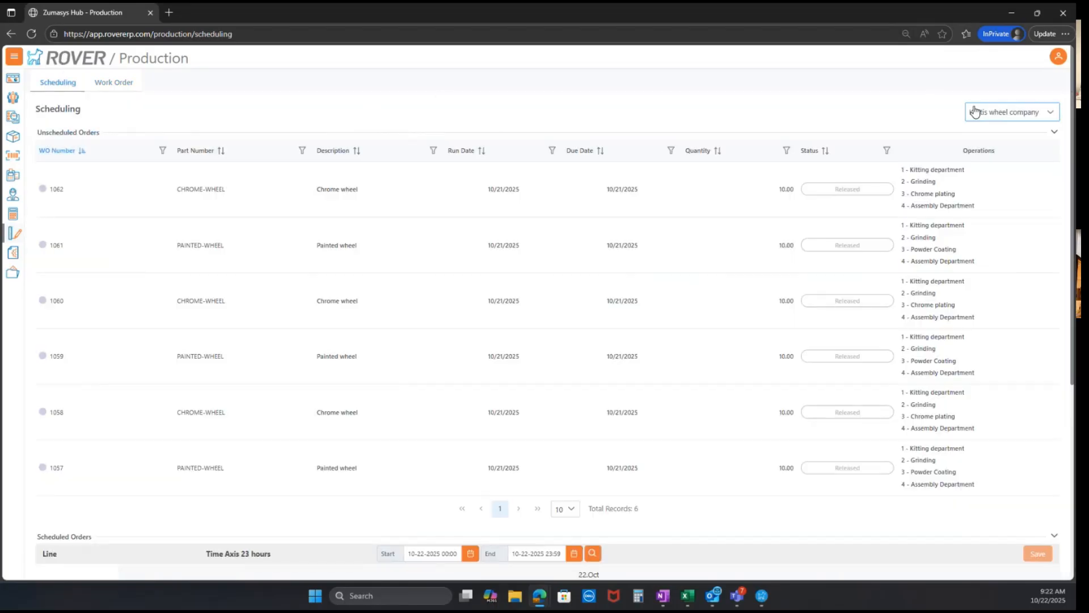
Examine the available work center groups, and the wheel company's unscheduled orders and work center lines
{"action": "left_click", "coordinate": [1017, 117]}
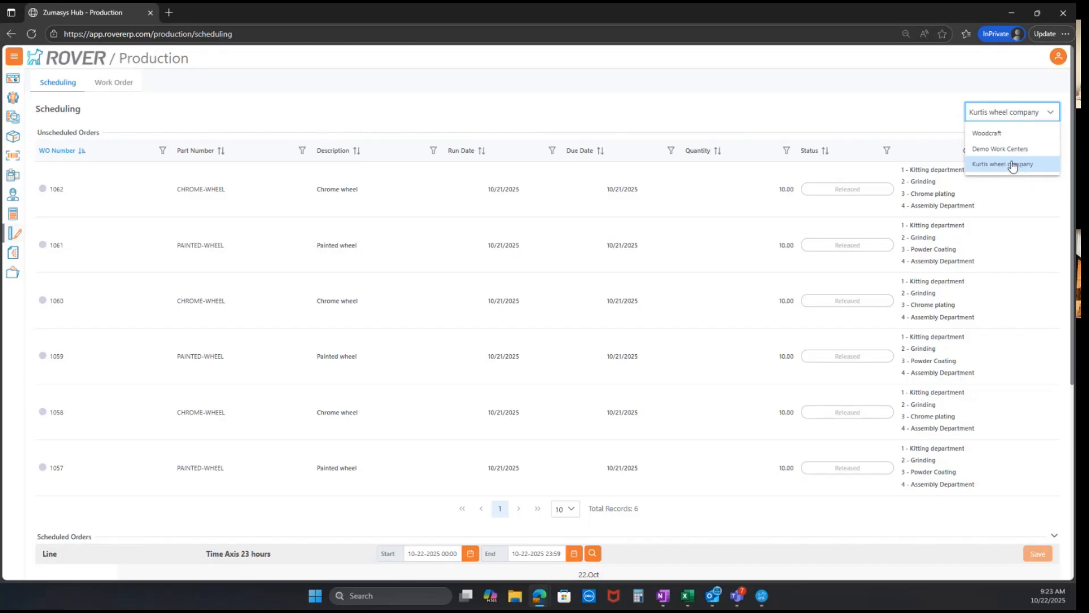
{"action": "left_click", "coordinate": [637, 112]}
{"action": "scroll", "coordinate": [230, 223], "scroll_direction": "down", "scroll_amount": 2}
{"action": "scroll", "coordinate": [229, 223], "scroll_direction": "up", "scroll_amount": 1}
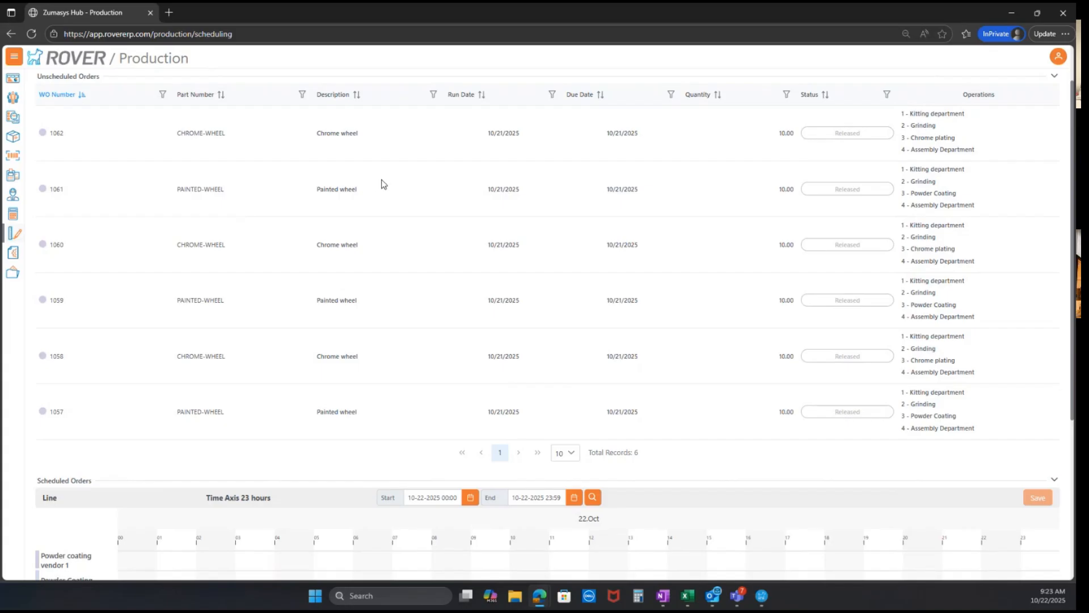
{"action": "scroll", "coordinate": [529, 141], "scroll_direction": "up", "scroll_amount": 1}
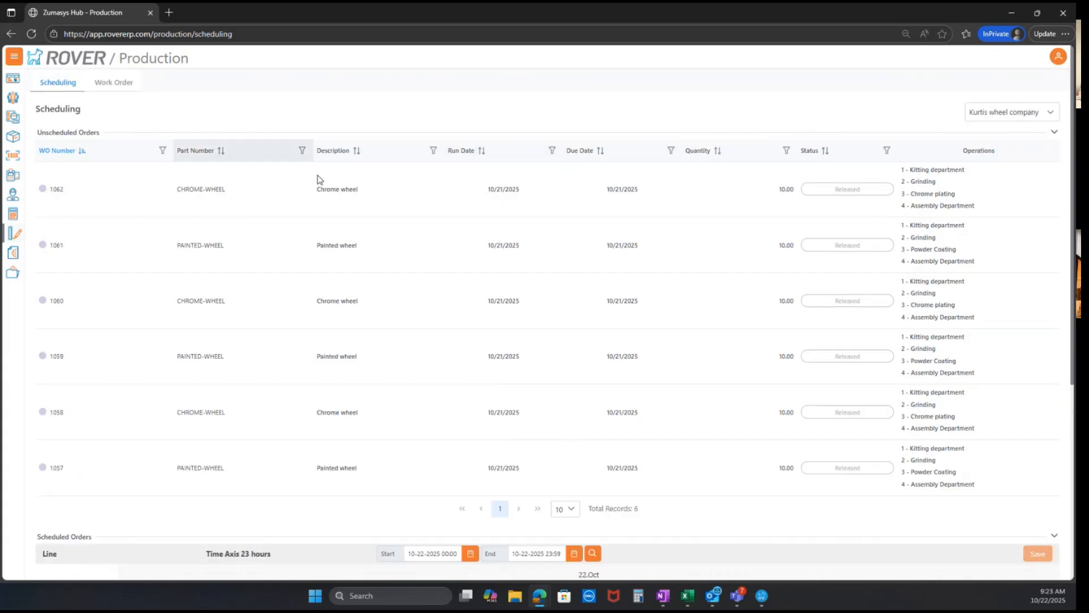
{"action": "scroll", "coordinate": [499, 226], "scroll_direction": "down", "scroll_amount": 3}
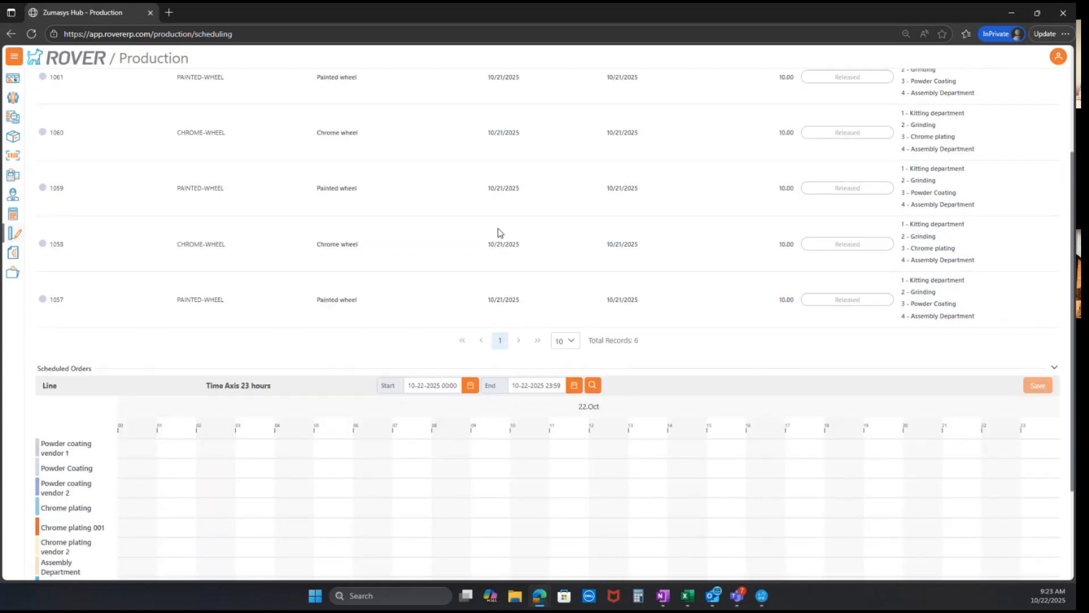
{"action": "scroll", "coordinate": [499, 231], "scroll_direction": "down", "scroll_amount": 1}
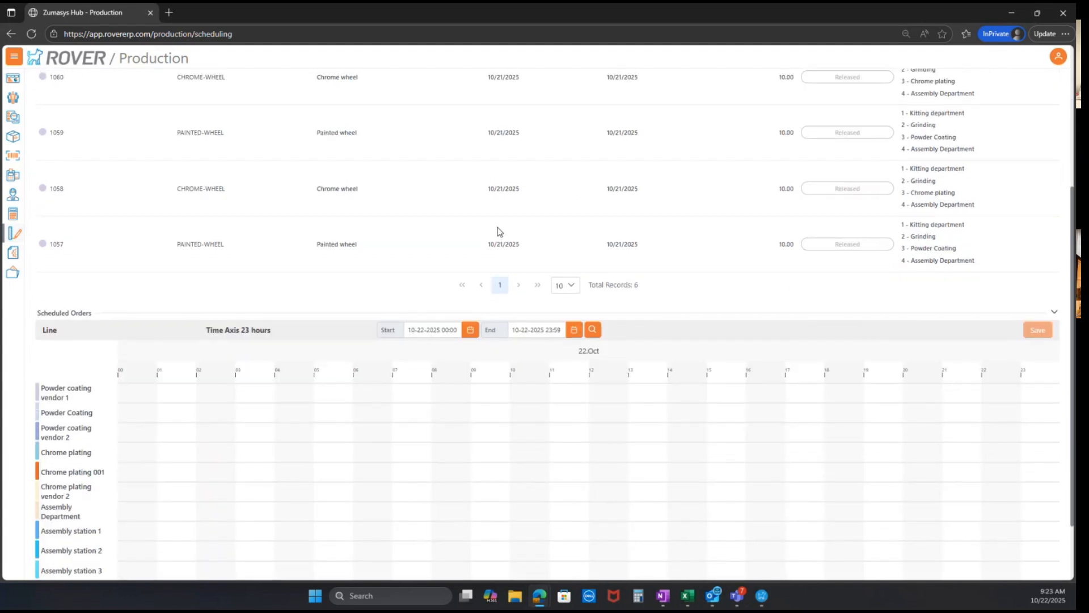
{"action": "scroll", "coordinate": [392, 158], "scroll_direction": "up", "scroll_amount": 3}
{"action": "scroll", "coordinate": [393, 157], "scroll_direction": "down", "scroll_amount": 5}
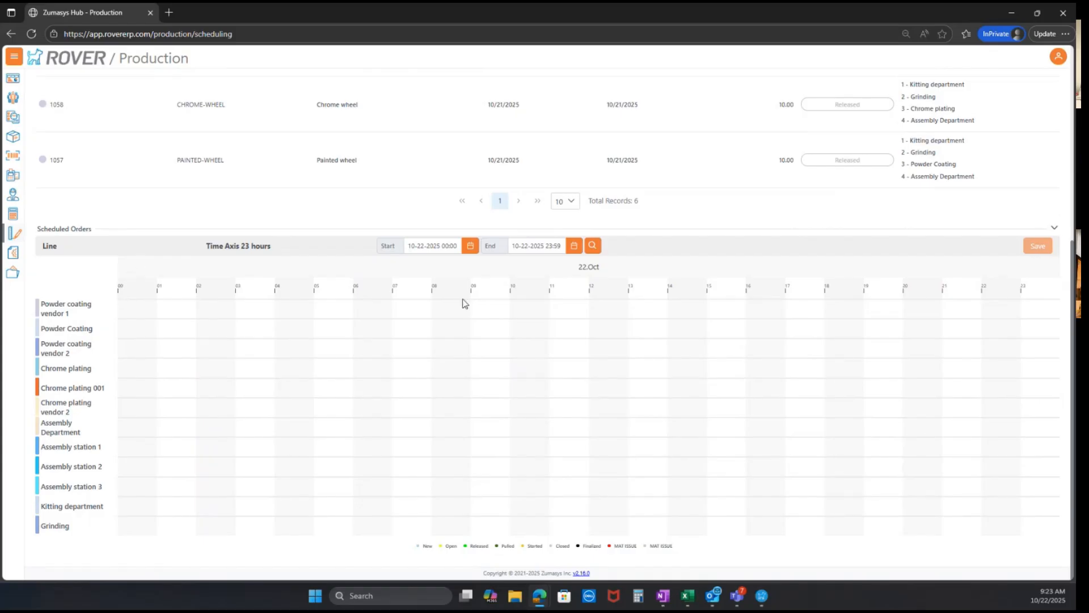
Check the start and end date range of the scheduled orders chart and the selected work center group
{"action": "left_click", "coordinate": [427, 246]}
{"action": "left_click", "coordinate": [436, 233]}
{"action": "left_click", "coordinate": [448, 248]}
{"action": "left_click", "coordinate": [557, 244]}
{"action": "scroll", "coordinate": [71, 339], "scroll_direction": "up", "scroll_amount": 5}
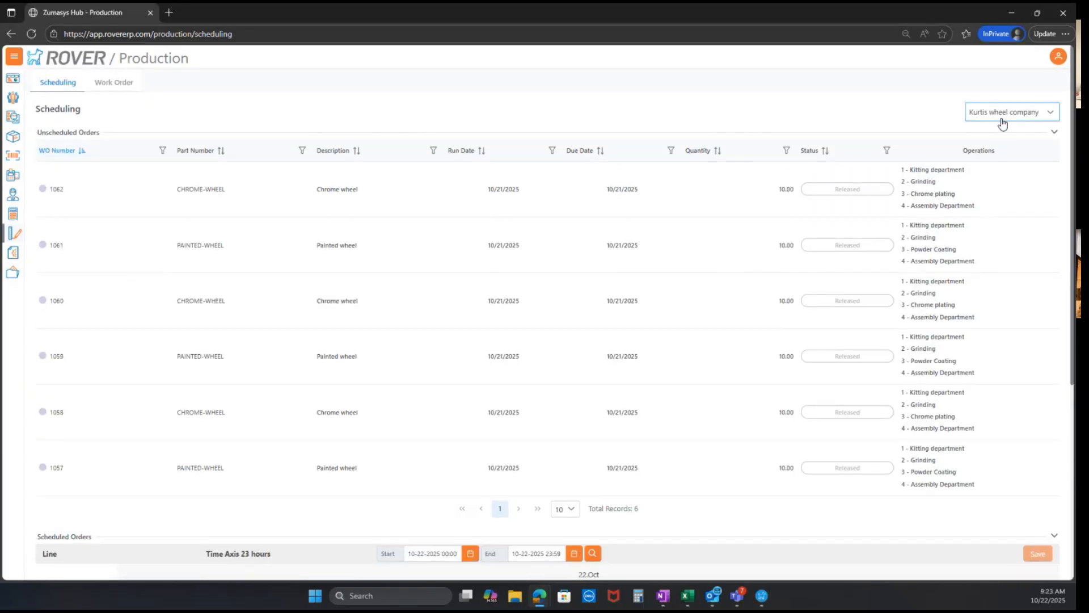
Schedule all operations of the lowest-numbered PAINTED-WHEEL work order from about 05:20 on 10-22-2025 and save the schedule
{"action": "scroll", "coordinate": [834, 299], "scroll_direction": "down", "scroll_amount": 4}
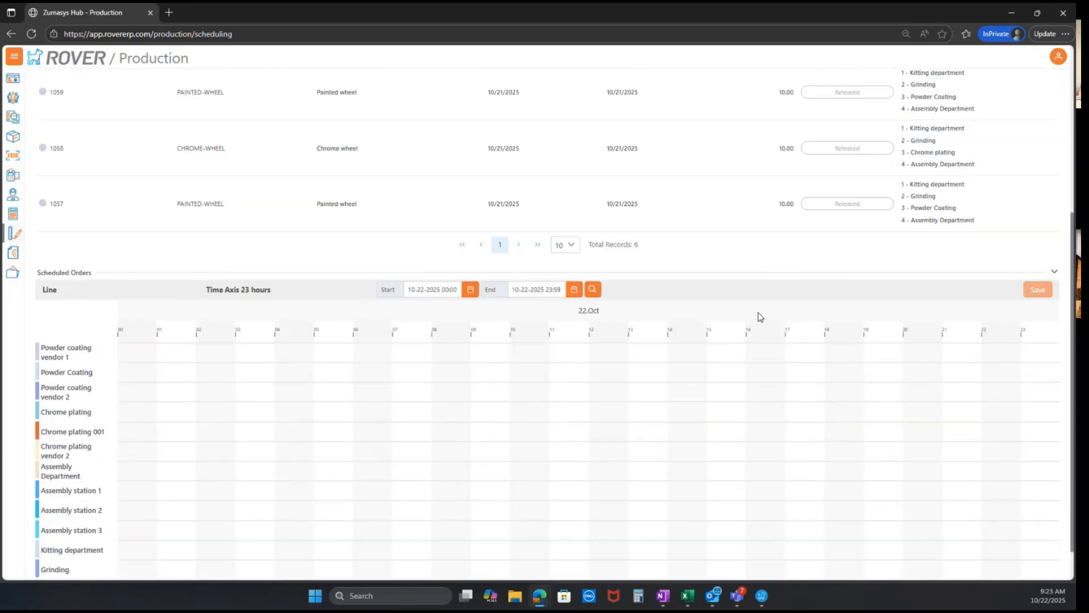
{"action": "scroll", "coordinate": [761, 317], "scroll_direction": "up", "scroll_amount": 1}
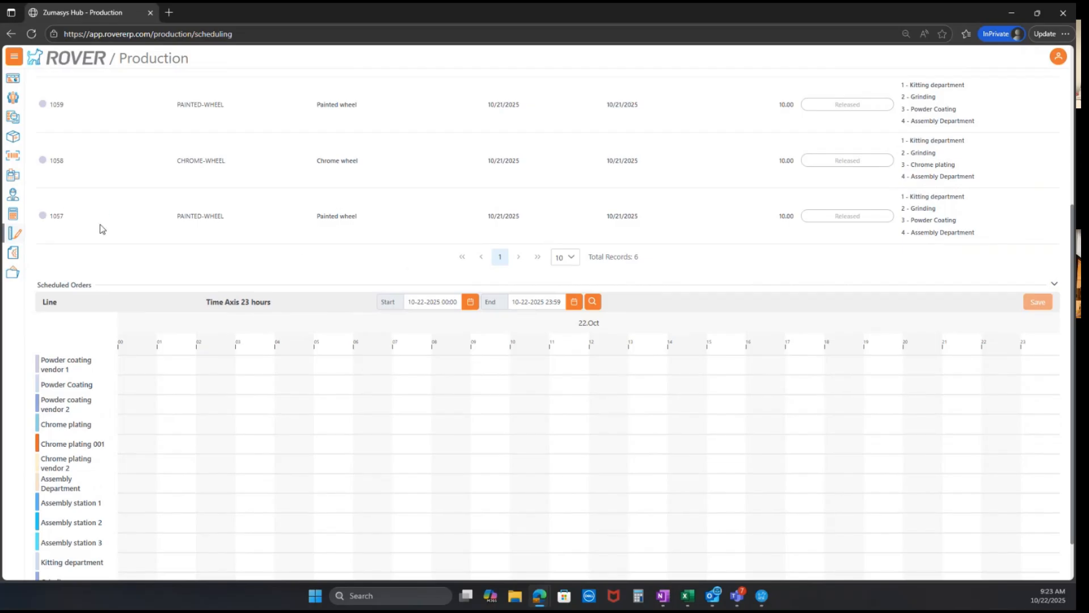
{"action": "scroll", "coordinate": [164, 187], "scroll_direction": "down", "scroll_amount": 1}
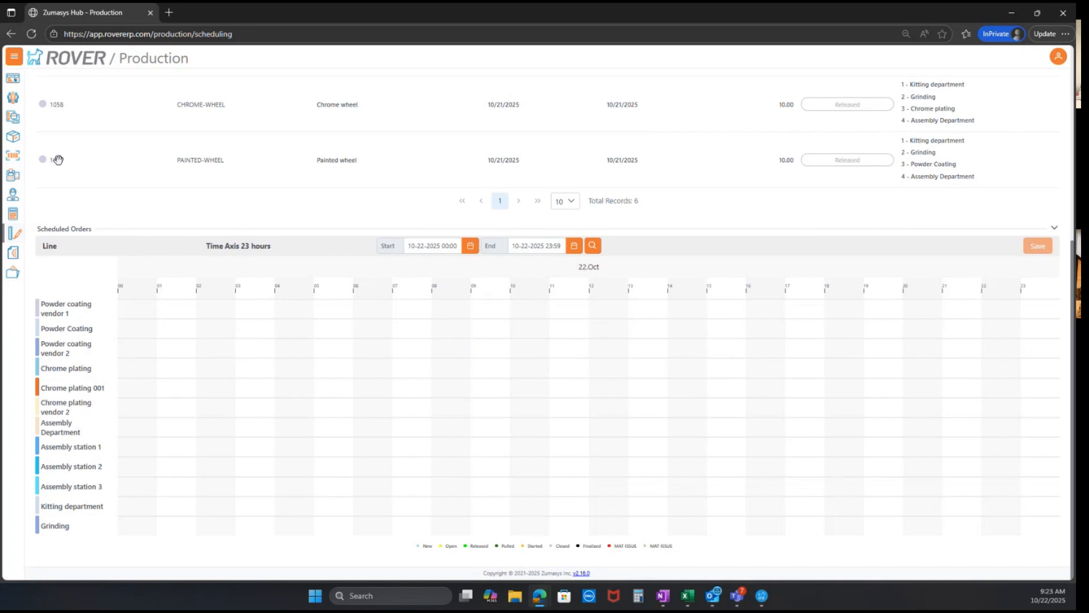
{"action": "left_click_drag", "start_coordinate": [61, 159], "coordinate": [330, 488]}
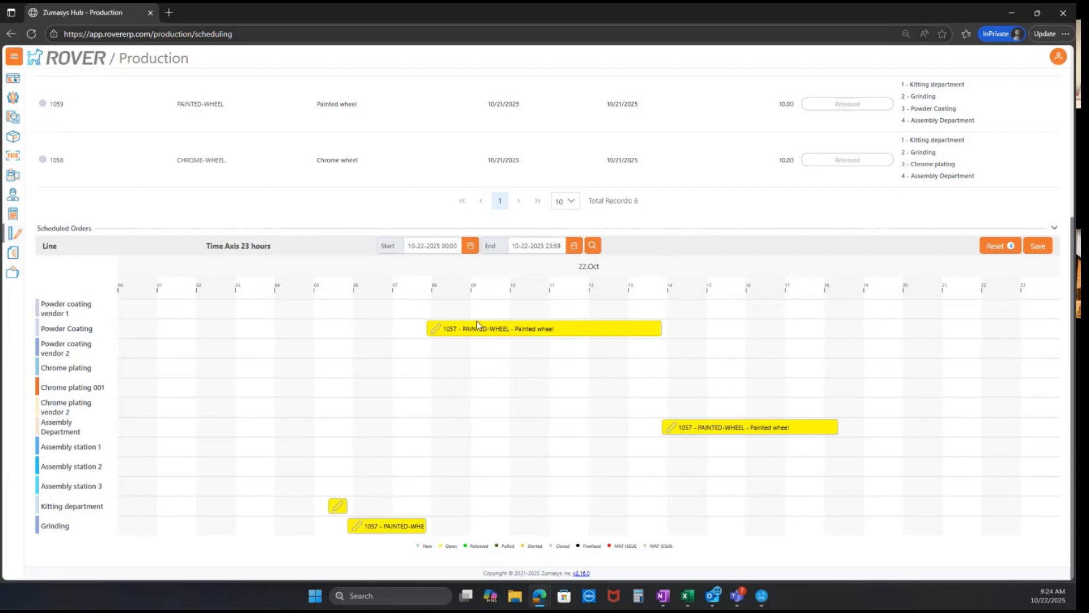
{"action": "left_click", "coordinate": [1049, 248]}
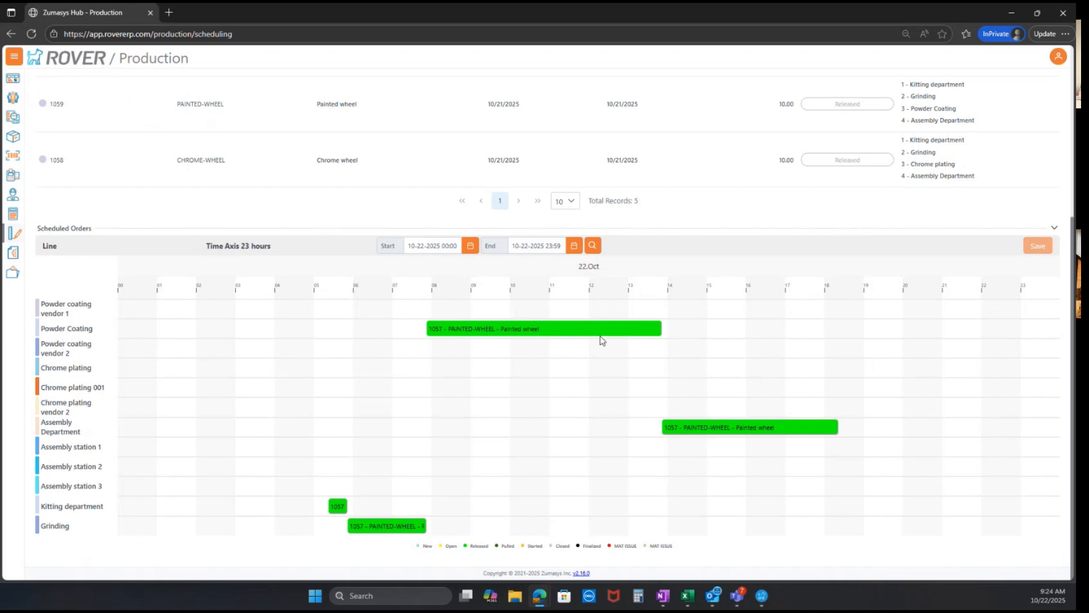
Schedule the lowest-numbered CHROME-WHEEL order's kitting operation at about 06:00 and its grinding operation at 08:00 on their department lines
{"action": "scroll", "coordinate": [474, 204], "scroll_direction": "up", "scroll_amount": 1}
{"action": "scroll", "coordinate": [561, 214], "scroll_direction": "down", "scroll_amount": 1}
{"action": "left_click_drag", "start_coordinate": [934, 141], "coordinate": [364, 511]}
{"action": "left_click_drag", "start_coordinate": [915, 152], "coordinate": [454, 526]}
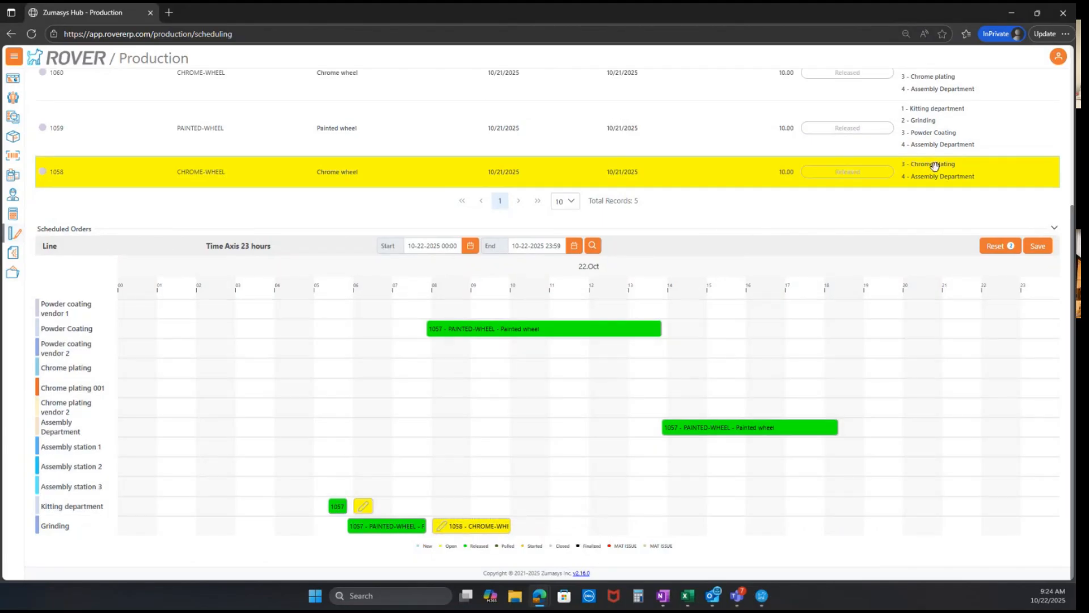
Place the same CHROME-WHEEL order's chrome plating operation on the Chrome plating line at about 08:25
{"action": "mouse_move", "coordinate": [935, 165]}
{"action": "left_mouse_down"}
{"action": "mouse_move", "coordinate": [890, 188]}
{"action": "mouse_move", "coordinate": [928, 165]}
{"action": "left_mouse_up"}
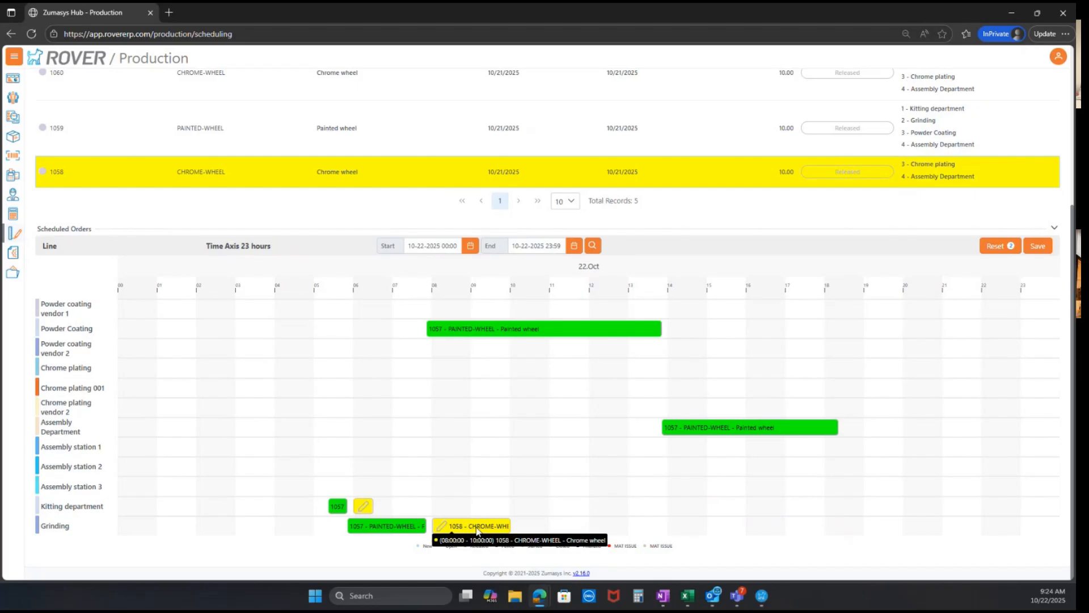
{"action": "left_click_drag", "start_coordinate": [934, 166], "coordinate": [824, 282]}
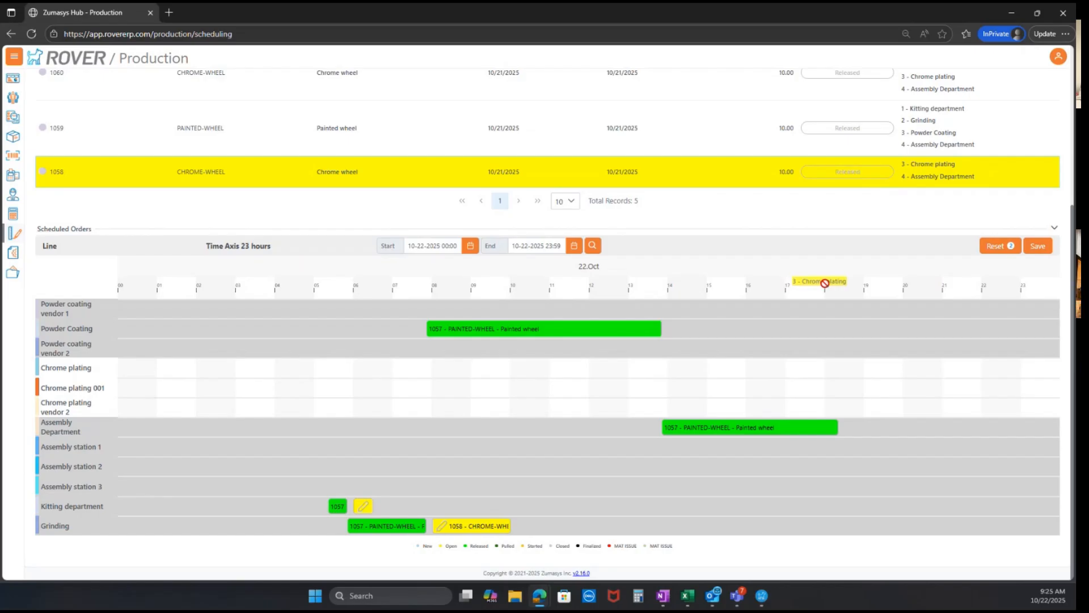
{"action": "left_click_drag", "start_coordinate": [825, 282], "coordinate": [455, 370]}
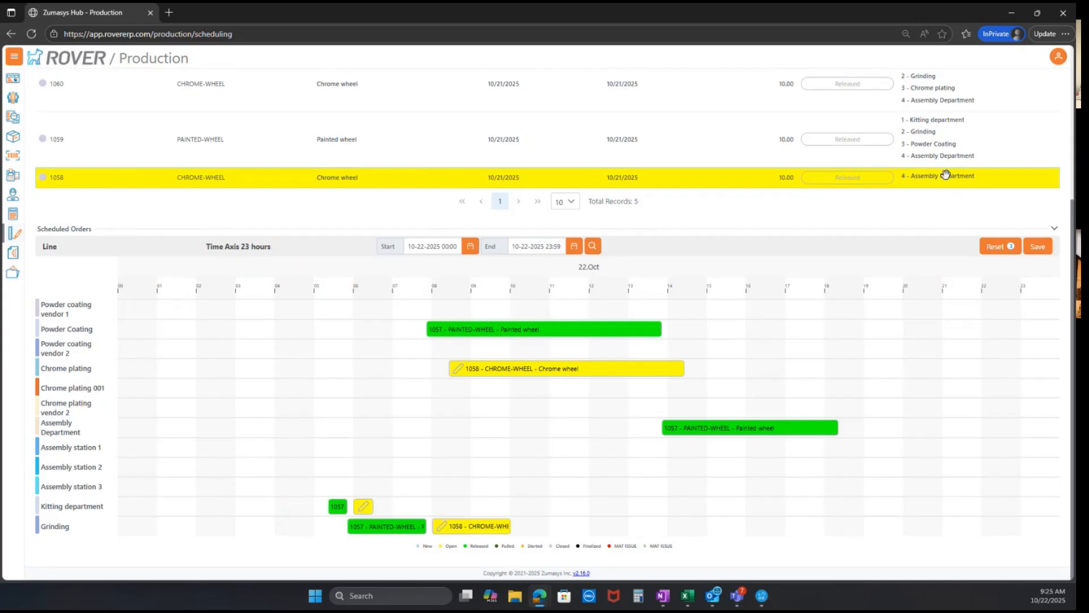
Place the same CHROME-WHEEL order's assembly operation on Assembly station 1 at about 14:20 and save the schedule
{"action": "mouse_move", "coordinate": [945, 175]}
{"action": "left_mouse_down"}
{"action": "mouse_move", "coordinate": [579, 405]}
{"action": "mouse_move", "coordinate": [561, 394]}
{"action": "mouse_move", "coordinate": [533, 446]}
{"action": "mouse_move", "coordinate": [564, 410]}
{"action": "mouse_move", "coordinate": [547, 428]}
{"action": "mouse_move", "coordinate": [539, 369]}
{"action": "mouse_move", "coordinate": [691, 355]}
{"action": "mouse_move", "coordinate": [703, 341]}
{"action": "mouse_move", "coordinate": [722, 377]}
{"action": "mouse_move", "coordinate": [722, 365]}
{"action": "mouse_move", "coordinate": [783, 377]}
{"action": "mouse_move", "coordinate": [877, 206]}
{"action": "mouse_move", "coordinate": [929, 174]}
{"action": "left_mouse_up"}
{"action": "left_click_drag", "start_coordinate": [926, 174], "coordinate": [707, 451]}
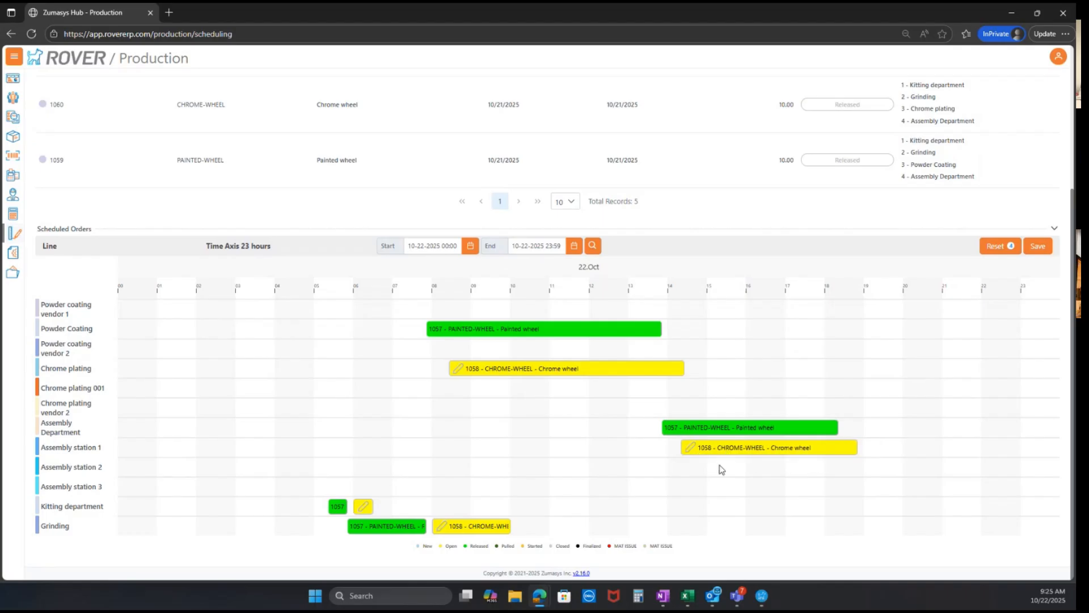
{"action": "left_click", "coordinate": [1032, 248]}
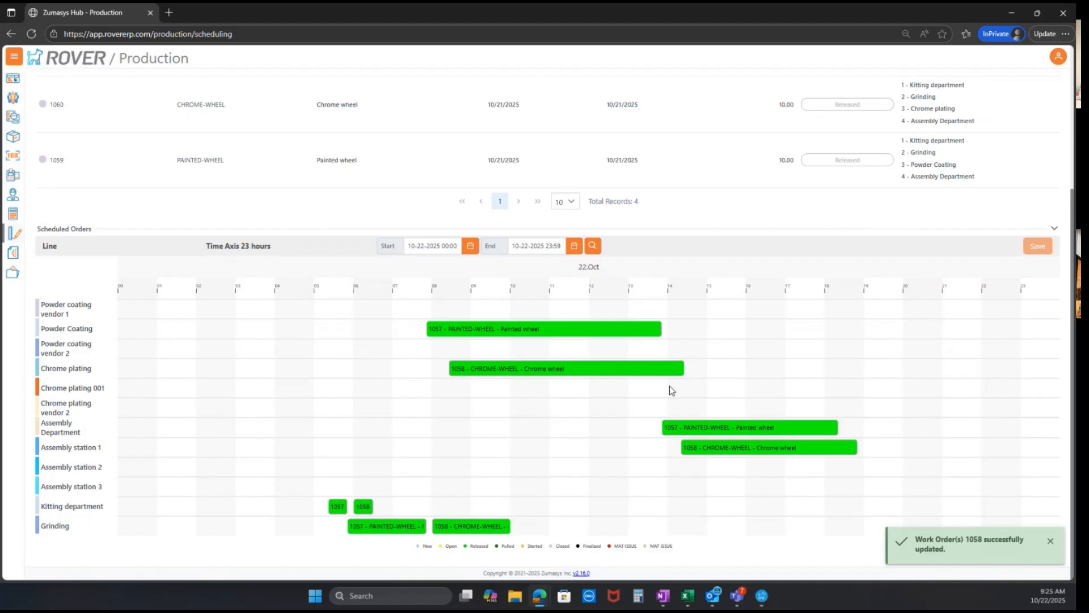
{"action": "left_click", "coordinate": [469, 247]}
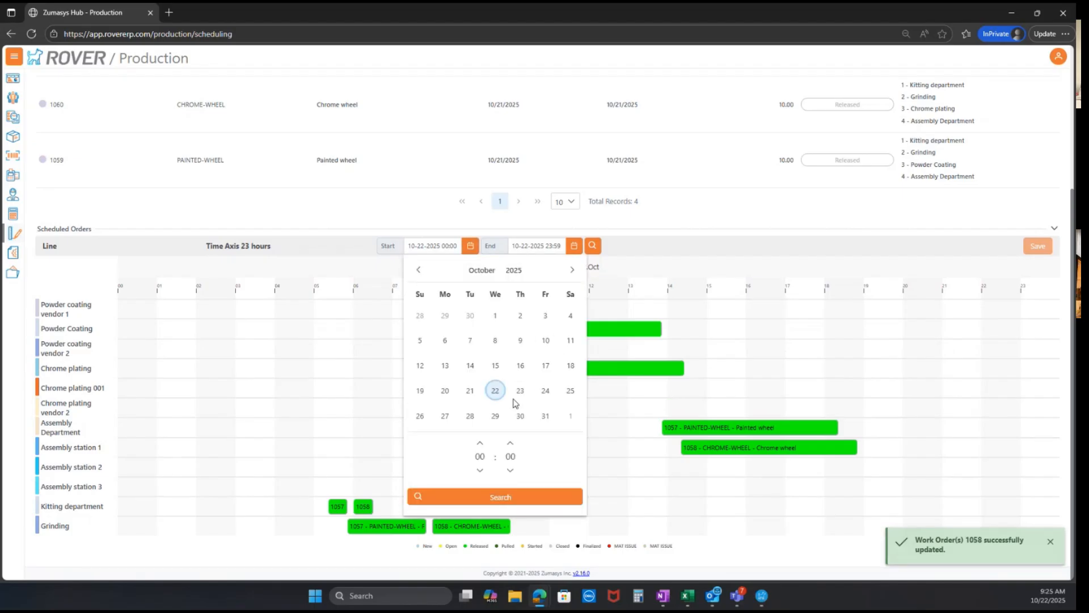
{"action": "left_click", "coordinate": [520, 391]}
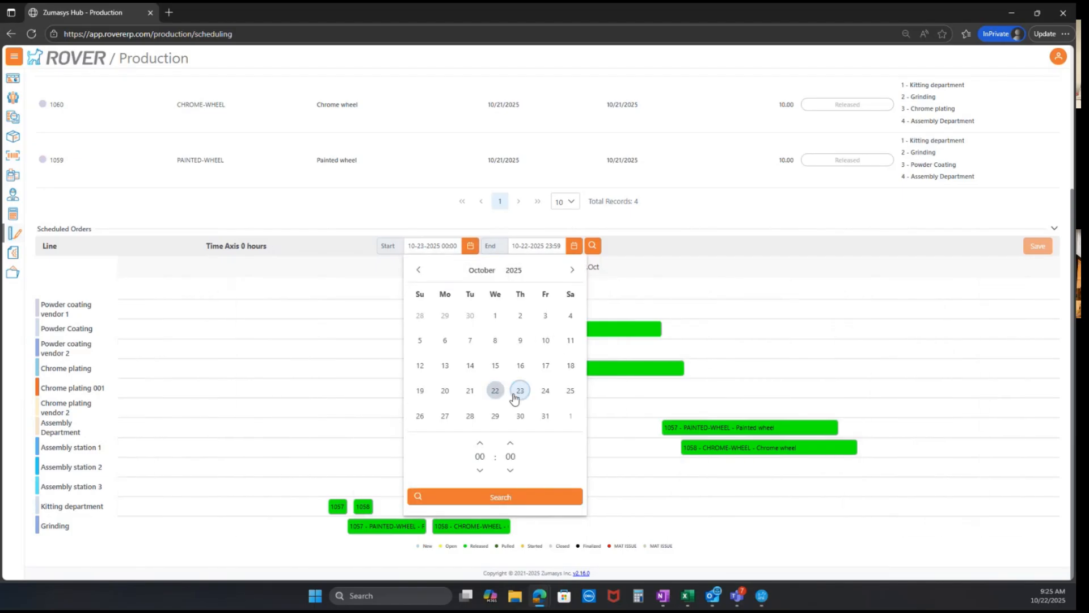
{"action": "left_click", "coordinate": [544, 391]}
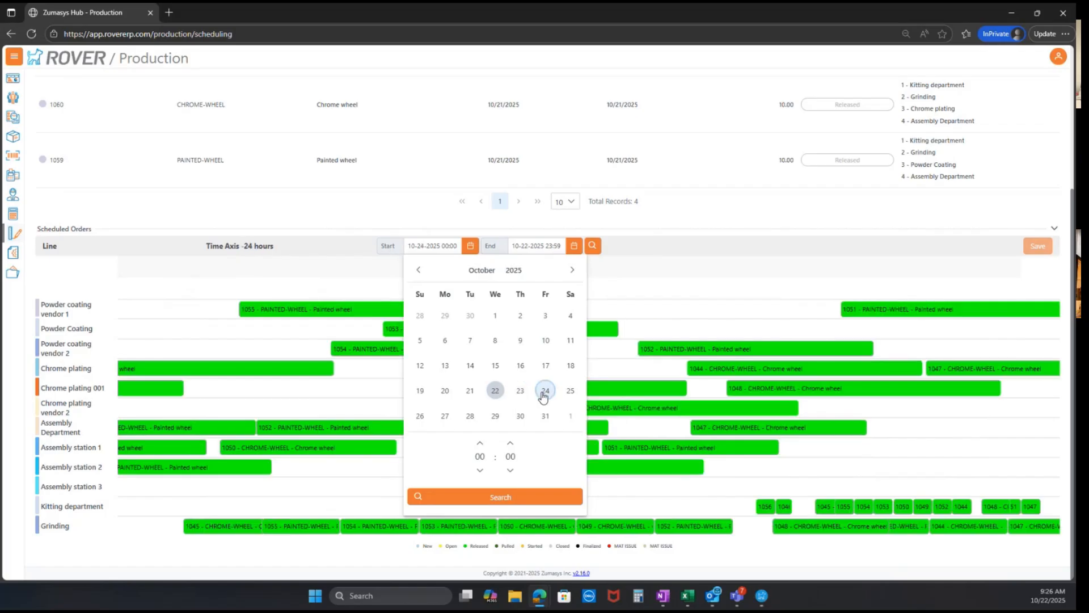
{"action": "left_click", "coordinate": [753, 234]}
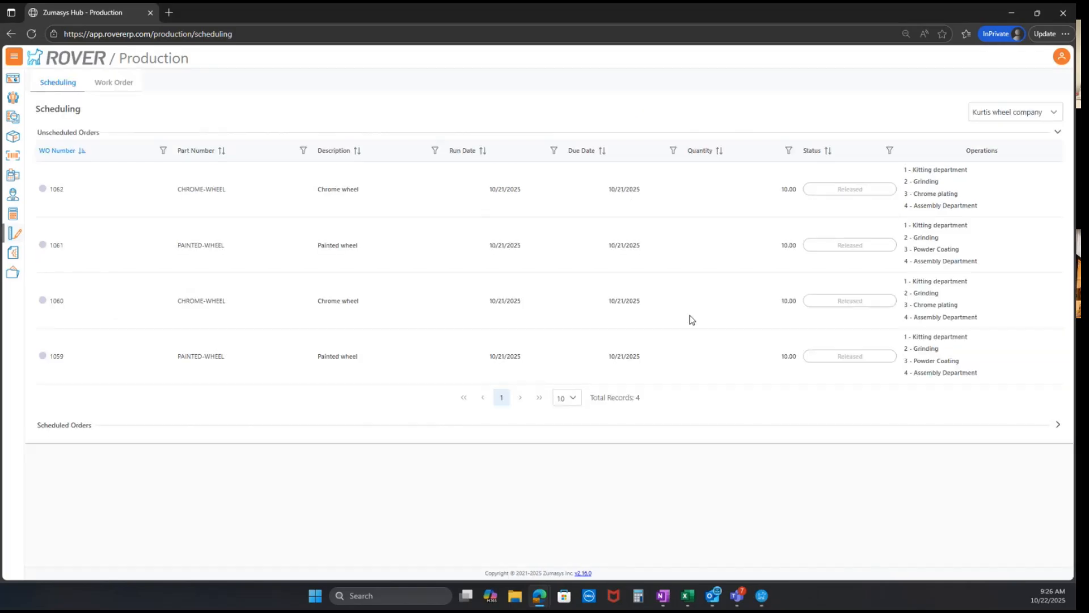
{"action": "left_click", "coordinate": [172, 430]}
{"action": "scroll", "coordinate": [650, 394], "scroll_direction": "down", "scroll_amount": 3}
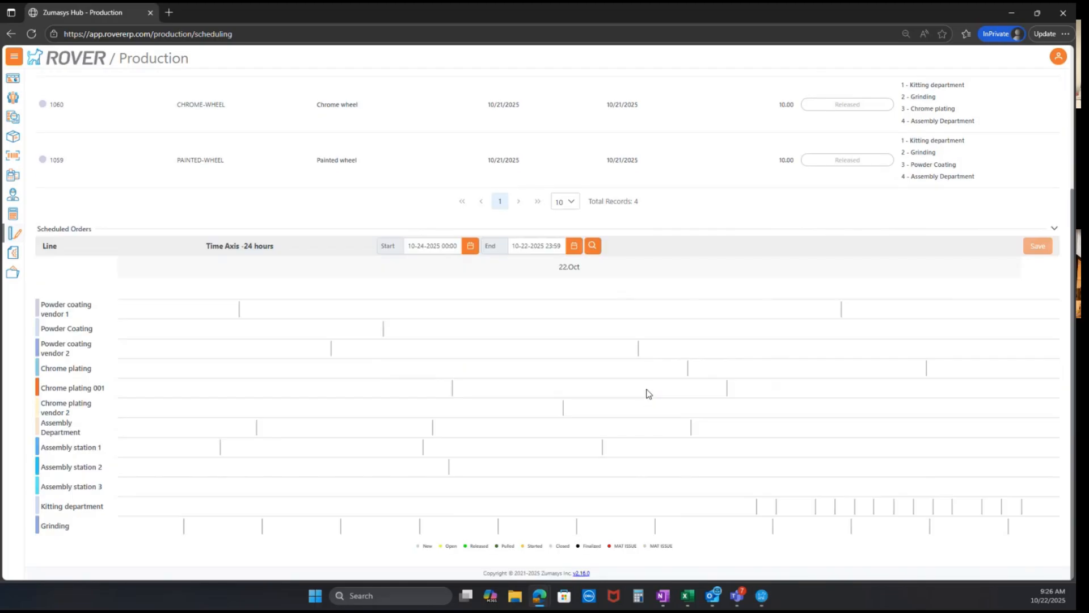
{"action": "scroll", "coordinate": [643, 394], "scroll_direction": "up", "scroll_amount": 1}
{"action": "scroll", "coordinate": [641, 397], "scroll_direction": "down", "scroll_amount": 1}
Set the scheduled orders chart's date range to start on 10-23-2025 and end on 10-24-2025
{"action": "left_click", "coordinate": [470, 245]}
{"action": "left_click", "coordinate": [496, 390]}
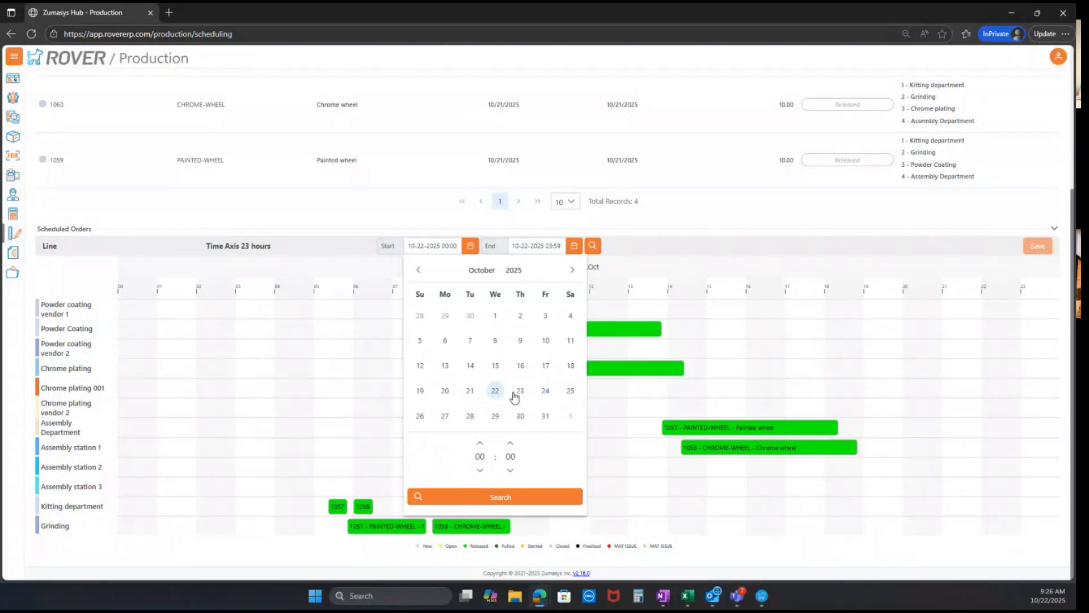
{"action": "left_click", "coordinate": [517, 396]}
{"action": "left_click", "coordinate": [574, 246]}
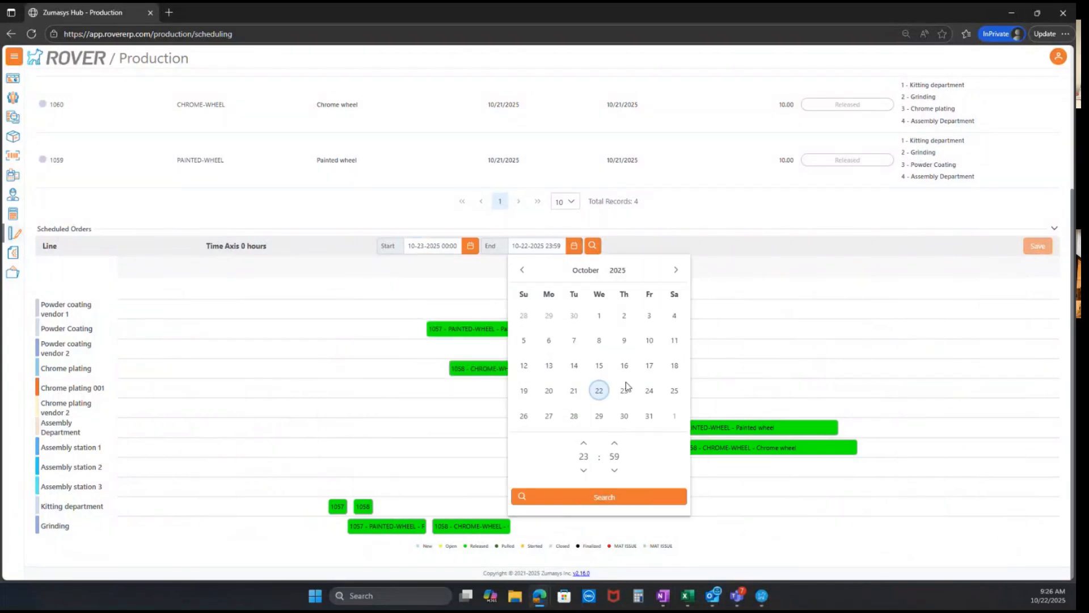
{"action": "left_click", "coordinate": [647, 391]}
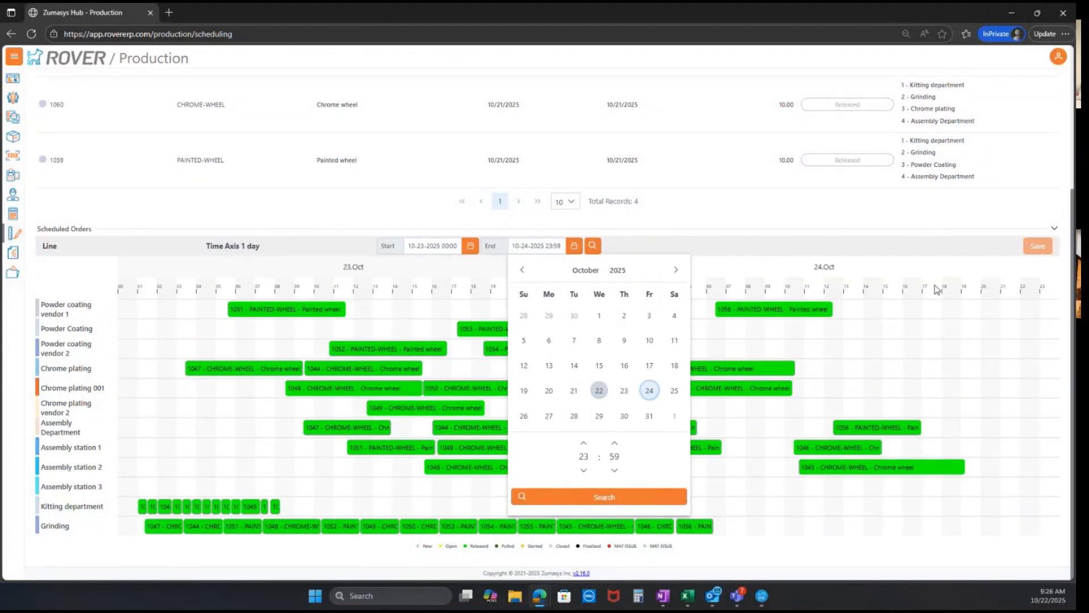
{"action": "left_click", "coordinate": [926, 359]}
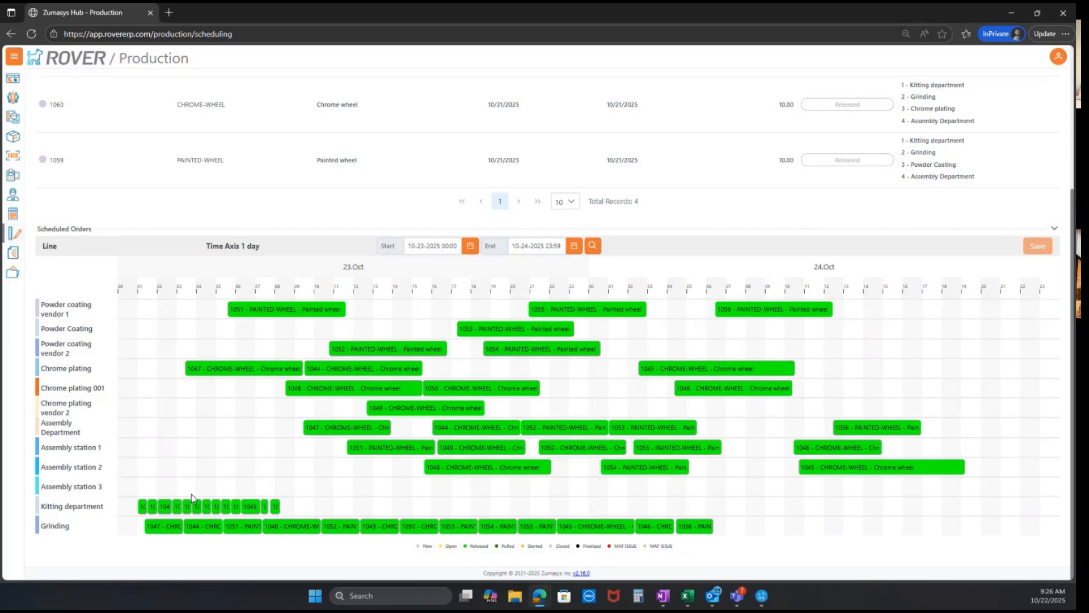
Schedule the lowest-numbered unscheduled PAINTED-WHEEL order's kitting operation among the existing Kitting department operations at about 03:45 on 10-23-2025
{"action": "scroll", "coordinate": [521, 434], "scroll_direction": "up", "scroll_amount": 1}
{"action": "scroll", "coordinate": [518, 436], "scroll_direction": "down", "scroll_amount": 1}
{"action": "left_click_drag", "start_coordinate": [940, 141], "coordinate": [191, 503]}
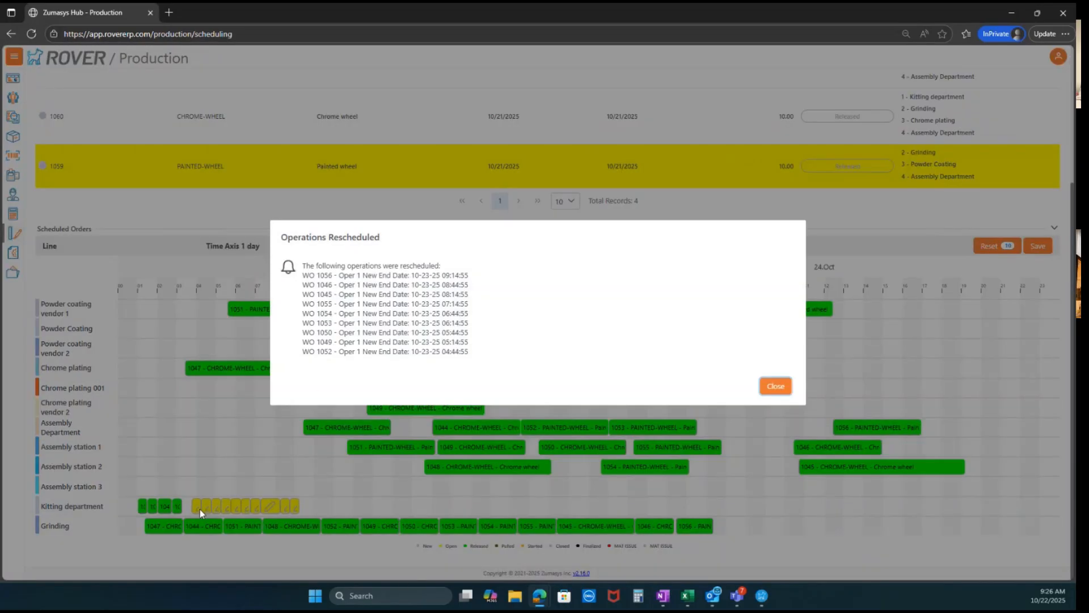
{"action": "left_click", "coordinate": [780, 388]}
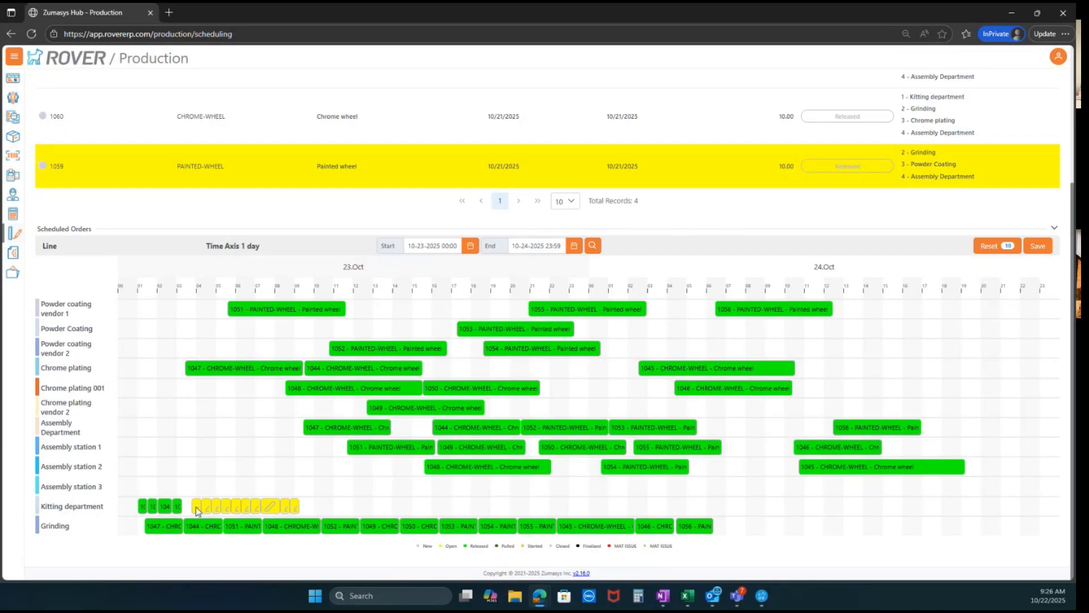
Move the last kitting operation on the Kitting department line to about 08:00 on 10-23-2025 and save the schedule
{"action": "mouse_move", "coordinate": [198, 509]}
{"action": "mouse_move", "coordinate": [294, 508]}
{"action": "left_mouse_down"}
{"action": "mouse_move", "coordinate": [355, 508]}
{"action": "mouse_move", "coordinate": [316, 509]}
{"action": "left_mouse_up"}
{"action": "left_click_drag", "start_coordinate": [315, 507], "coordinate": [284, 508]}
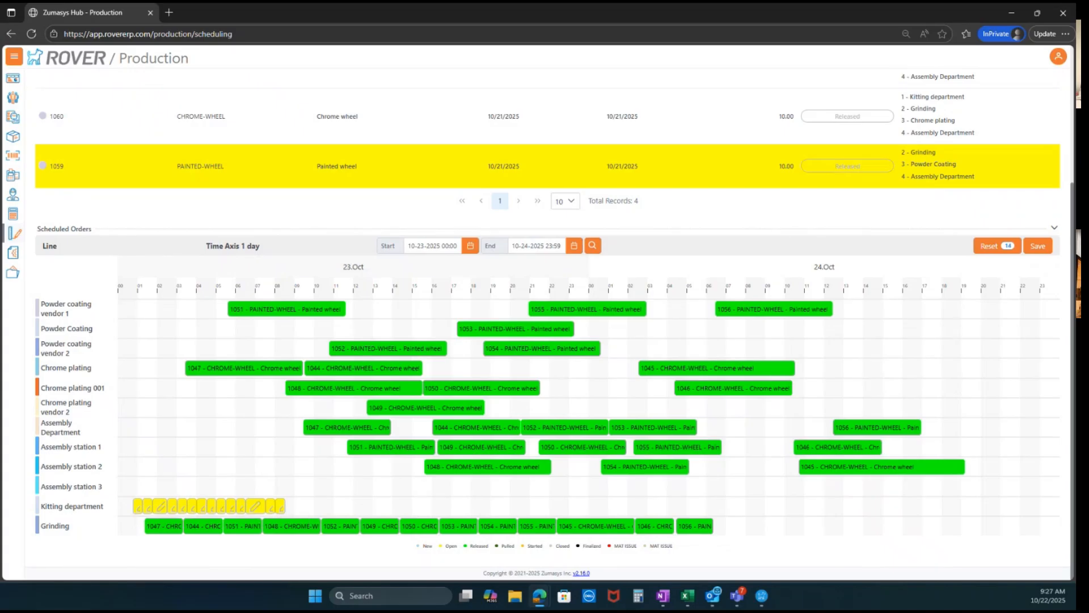
{"action": "left_click", "coordinate": [1039, 247]}
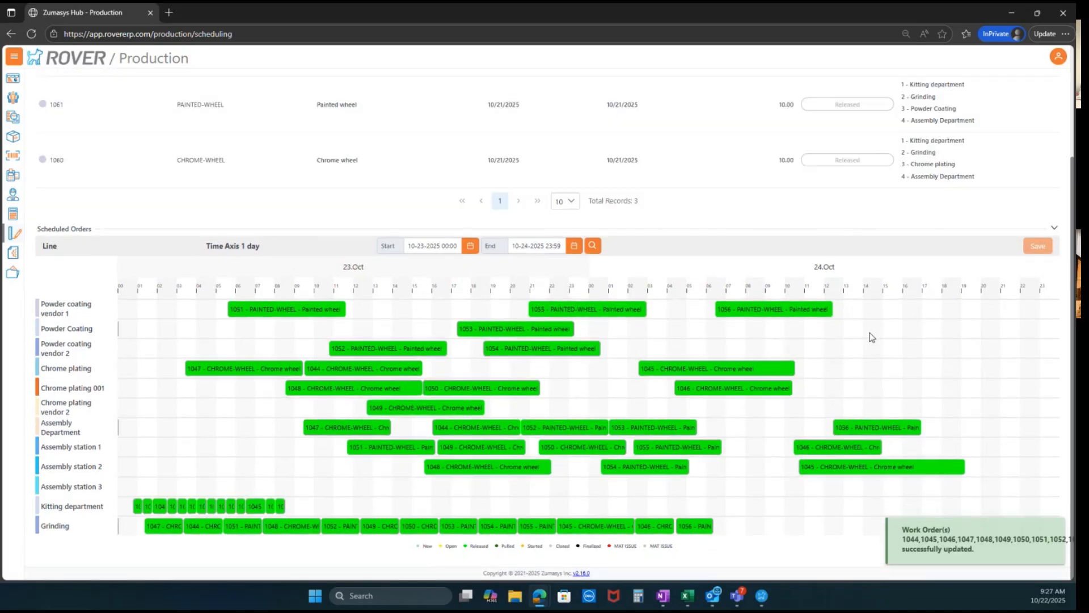
Assign Issue Code 2 to the CHROME-WHEEL chrome plating operation that starts at 02:30 on 10-24-2025
{"action": "left_click", "coordinate": [701, 370]}
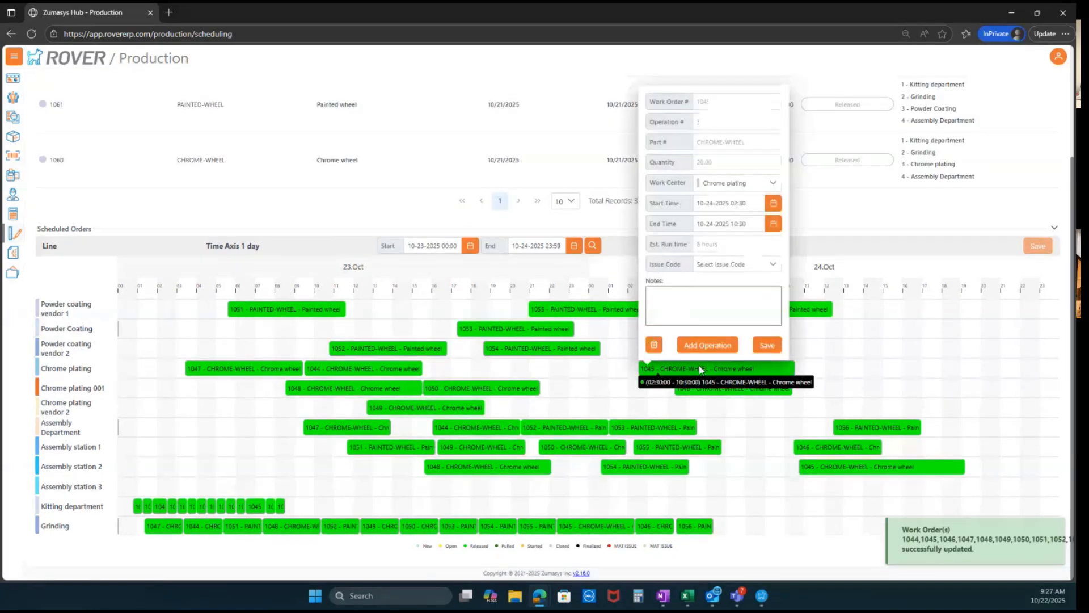
{"action": "left_click", "coordinate": [770, 184]}
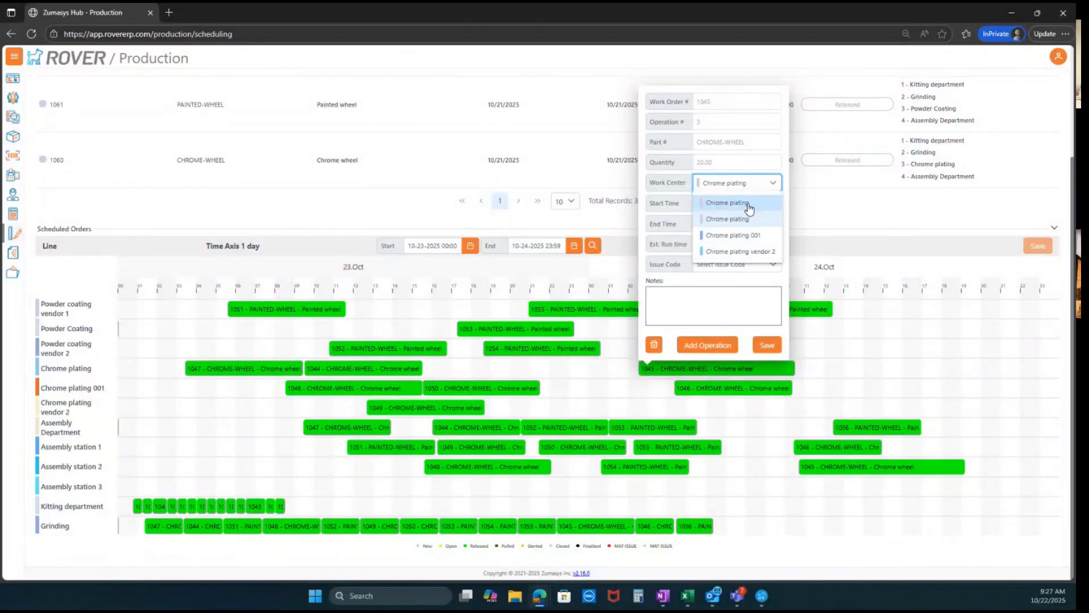
{"action": "left_click", "coordinate": [832, 206]}
{"action": "left_click", "coordinate": [752, 374]}
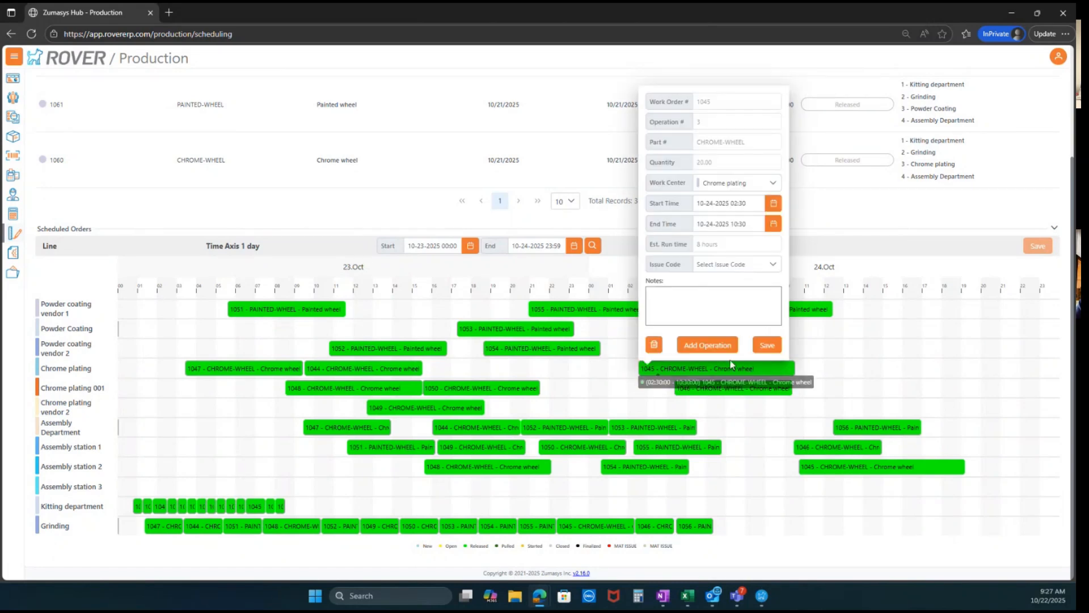
{"action": "left_click", "coordinate": [772, 266]}
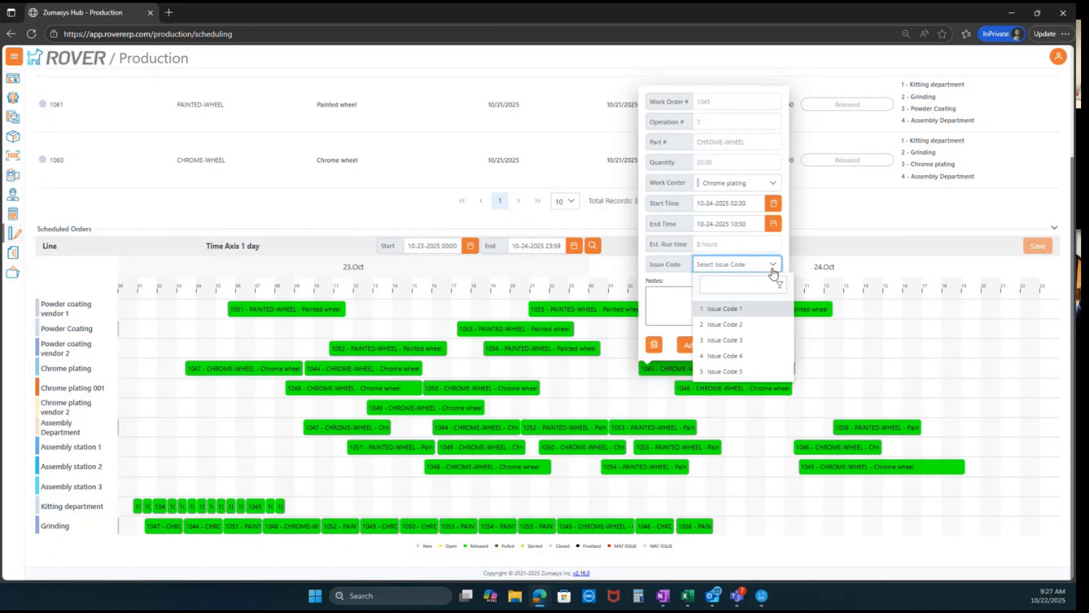
{"action": "left_click", "coordinate": [745, 325]}
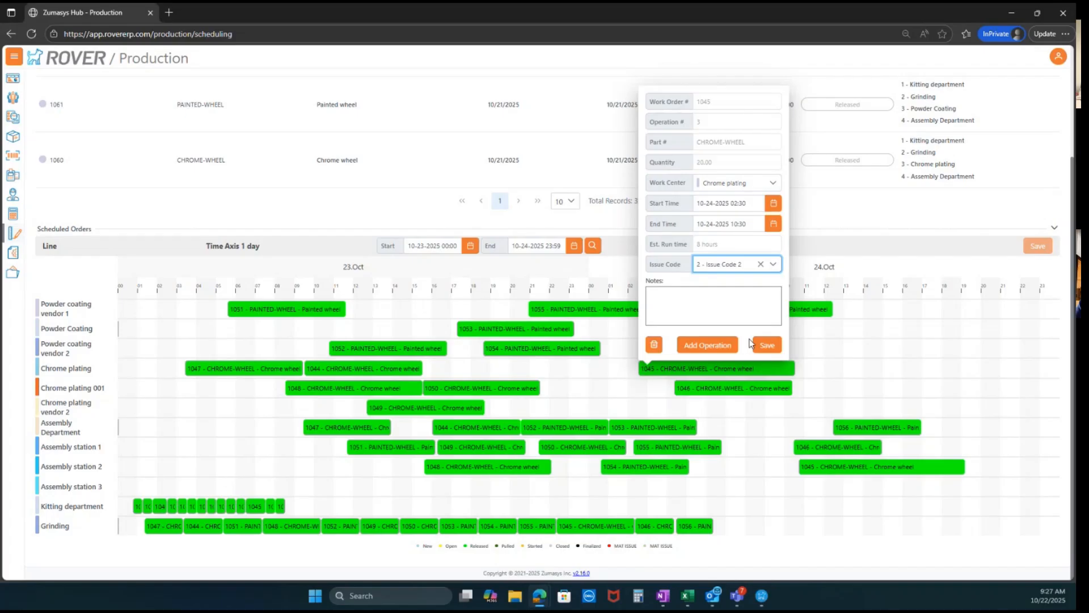
{"action": "left_click", "coordinate": [768, 344]}
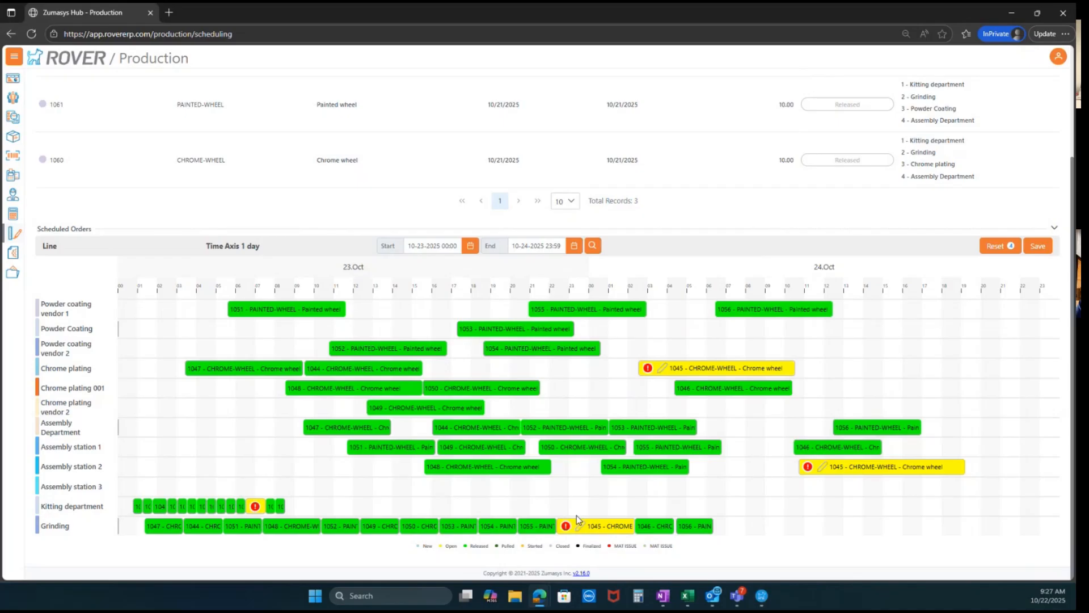
Review the flagged chrome plating operation's details, the rest of the scheduling chart and the unscheduled orders
{"action": "left_click", "coordinate": [732, 369]}
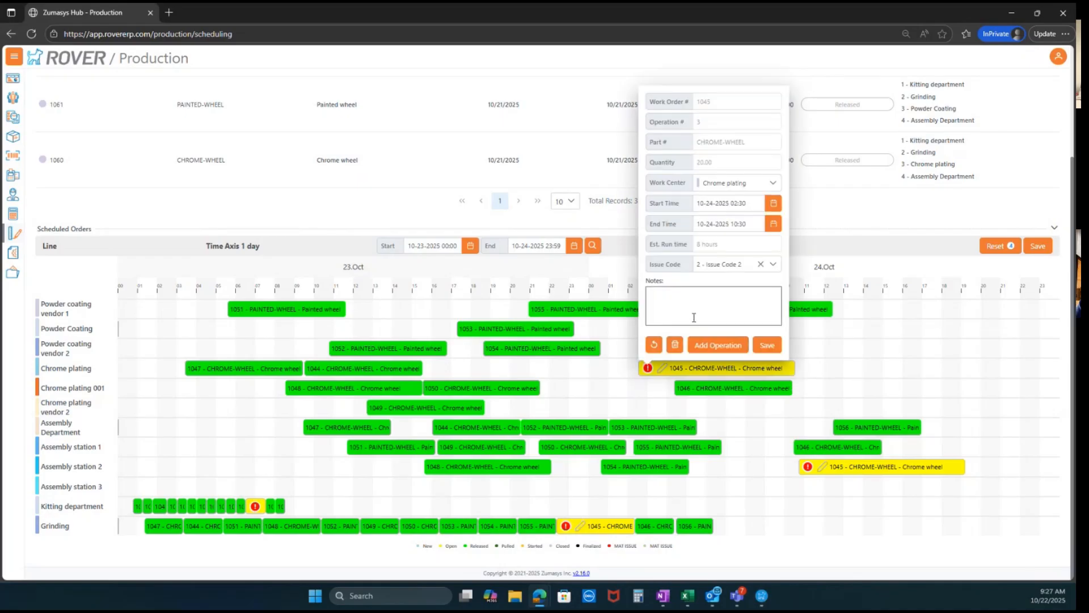
{"action": "left_click", "coordinate": [897, 262]}
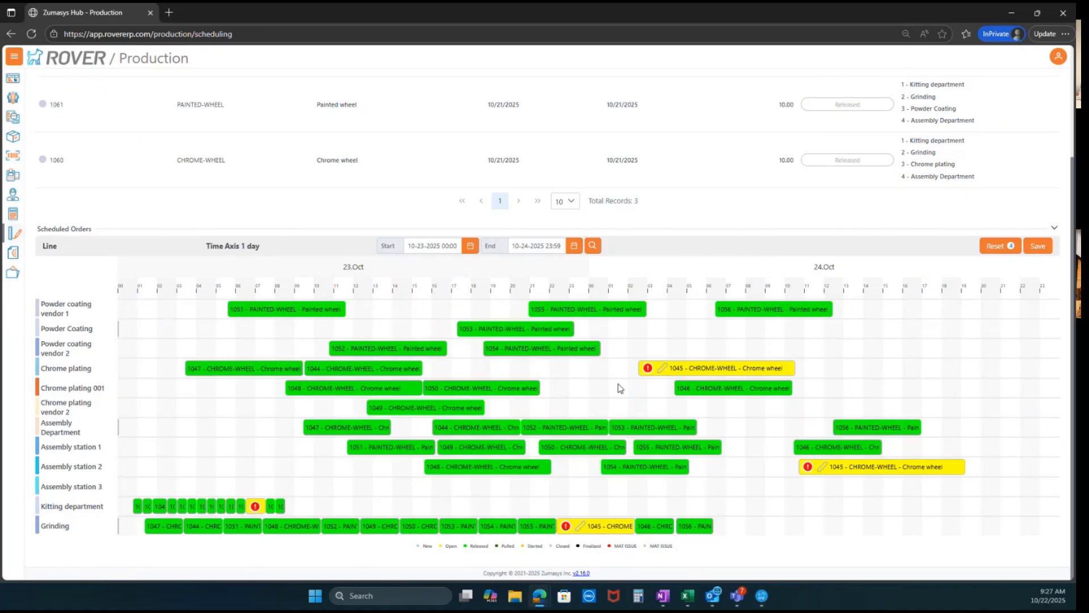
{"action": "mouse_move", "coordinate": [543, 468]}
{"action": "mouse_move", "coordinate": [522, 390]}
{"action": "scroll", "coordinate": [643, 381], "scroll_direction": "up", "scroll_amount": 3}
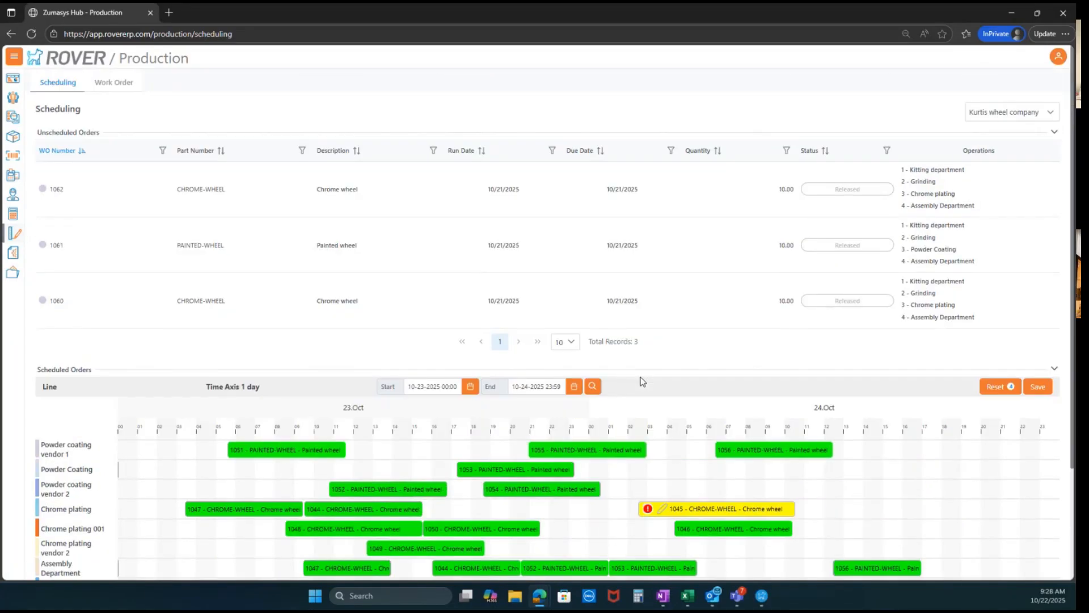
{"action": "scroll", "coordinate": [641, 381], "scroll_direction": "down", "scroll_amount": 3}
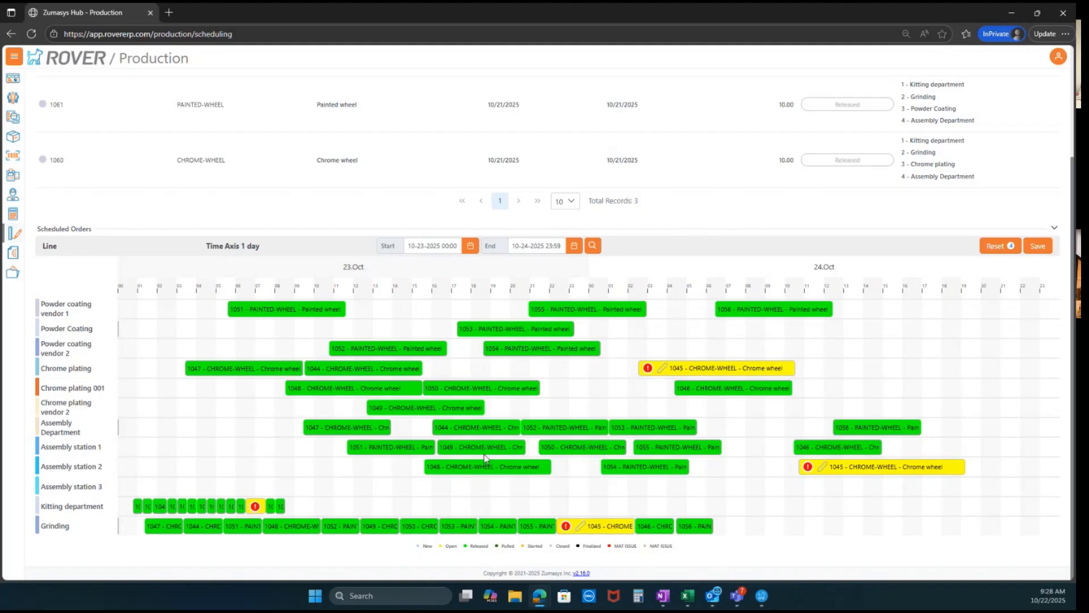
{"action": "mouse_move", "coordinate": [485, 454]}
Switch to the Rover ERP desktop program and open the scheduling settings of WO.CONTROL
{"action": "left_click", "coordinate": [762, 596]}
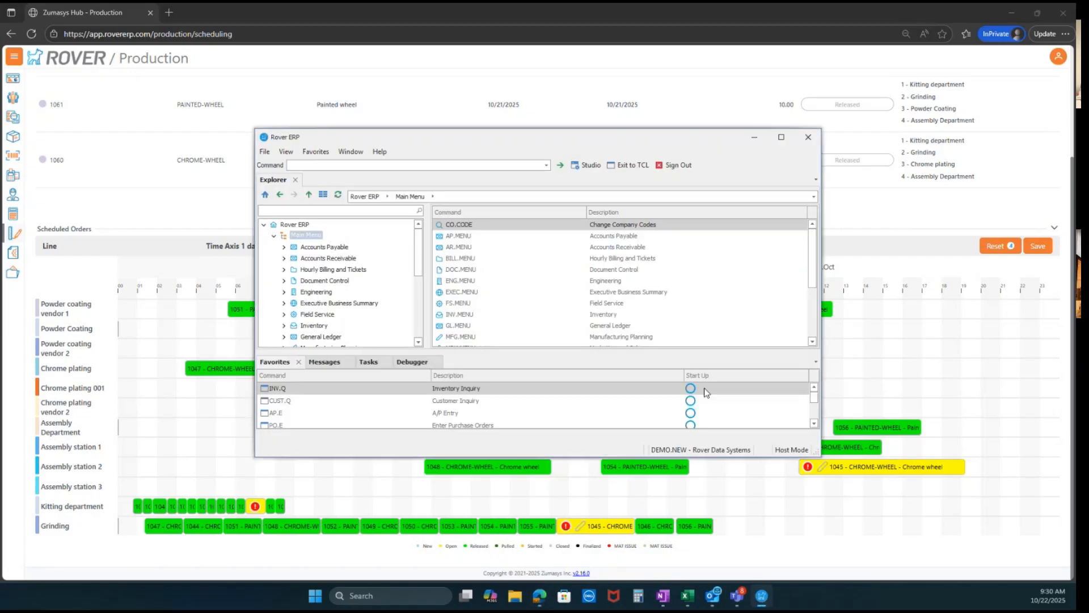
{"action": "left_click", "coordinate": [419, 165]}
{"action": "type", "text": "wo.control"}
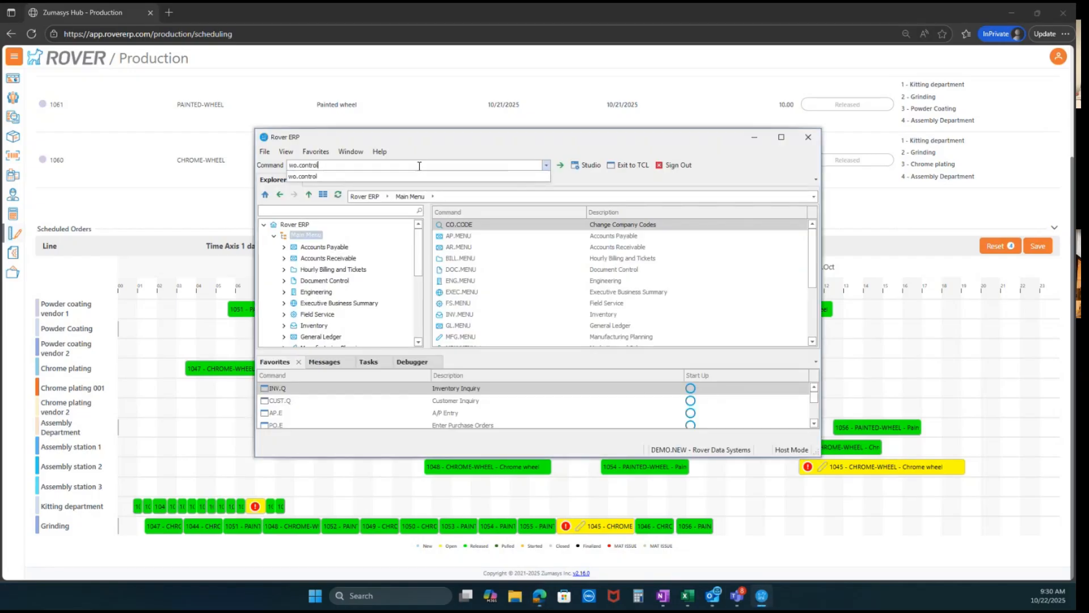
{"action": "key", "text": "Return"}
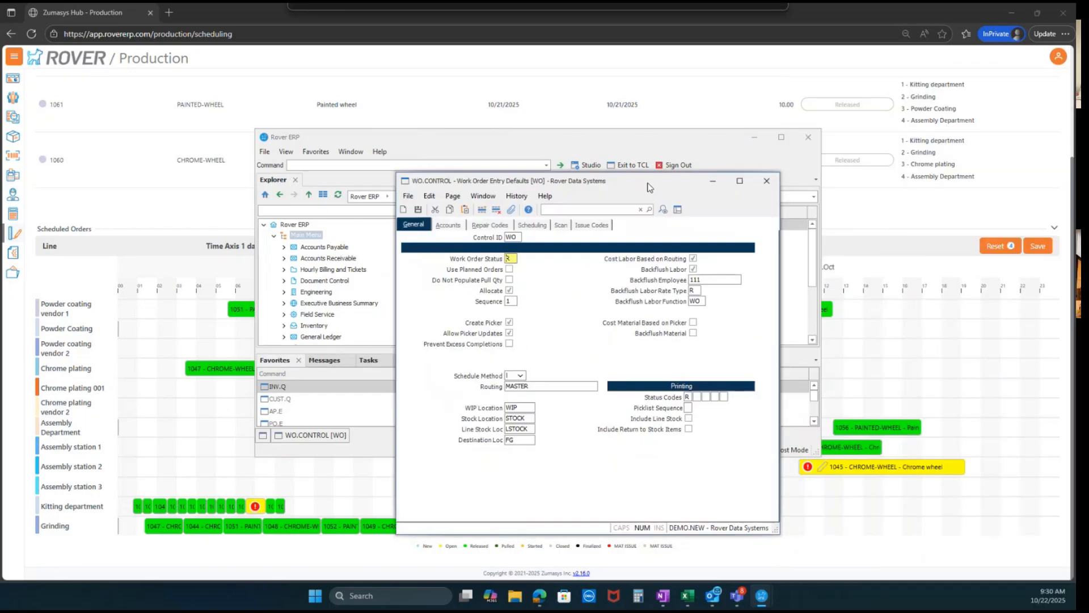
{"action": "left_click", "coordinate": [459, 206]}
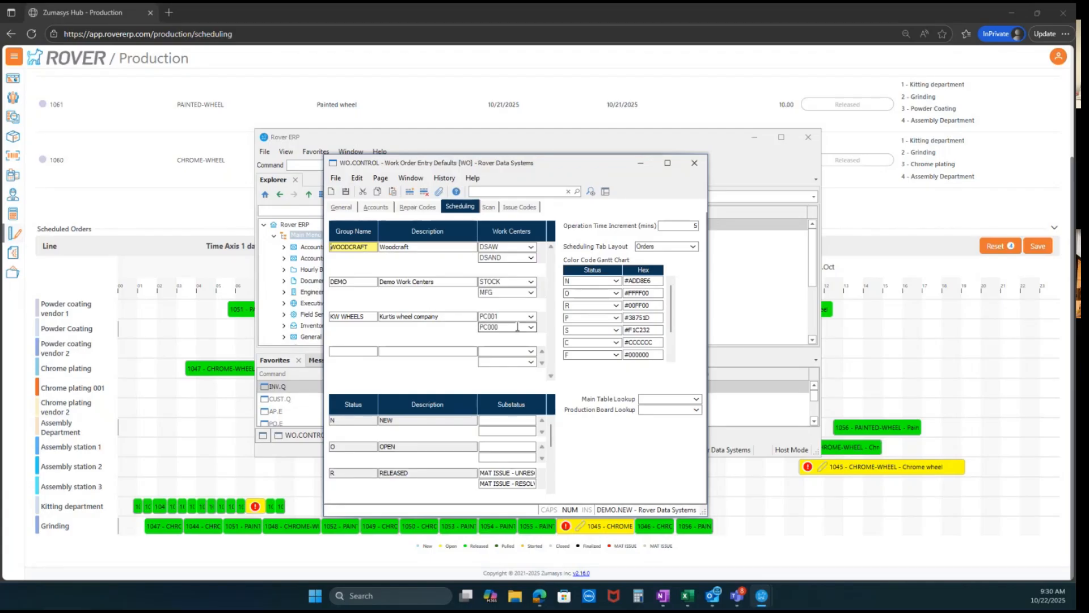
Look through the work centers assigned to the KW WHEELS scheduling group
{"action": "left_click", "coordinate": [542, 328]}
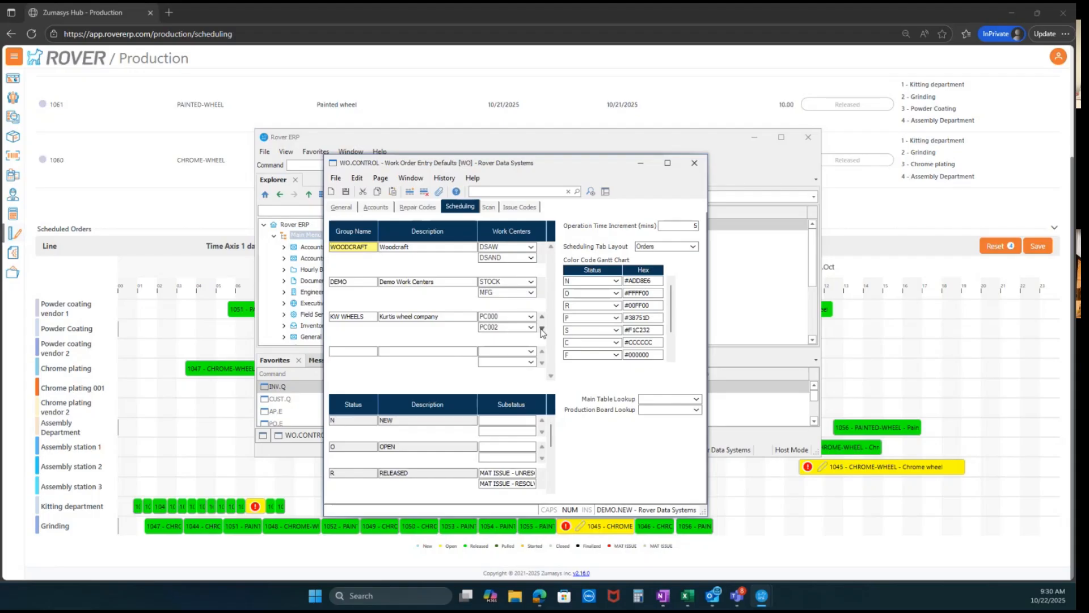
{"action": "left_click", "coordinate": [542, 328]}
{"action": "left_click", "coordinate": [542, 328]}
{"action": "left_click", "coordinate": [542, 329]}
{"action": "left_click", "coordinate": [542, 329]}
{"action": "left_click", "coordinate": [542, 329]}
{"action": "left_click", "coordinate": [542, 328]}
{"action": "left_click", "coordinate": [542, 317]}
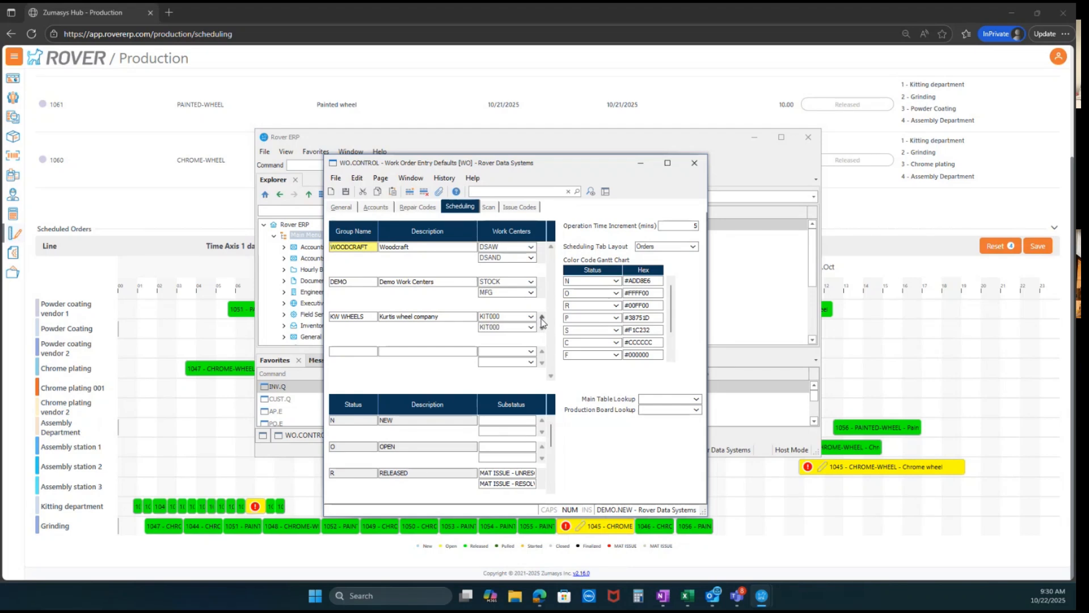